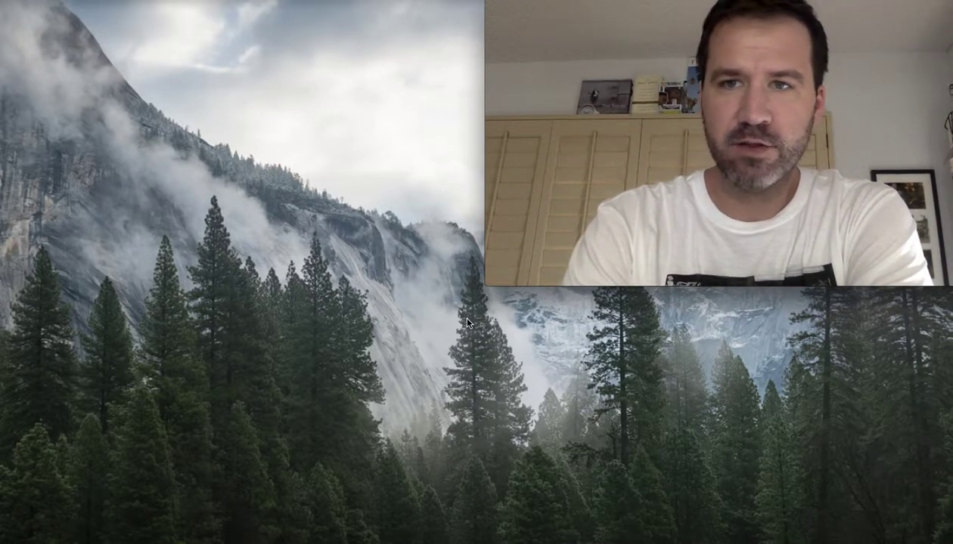
Step: Launch Chrome and go to statmuse.com by autocompleting 'stat' in the address bar
click(381, 539)
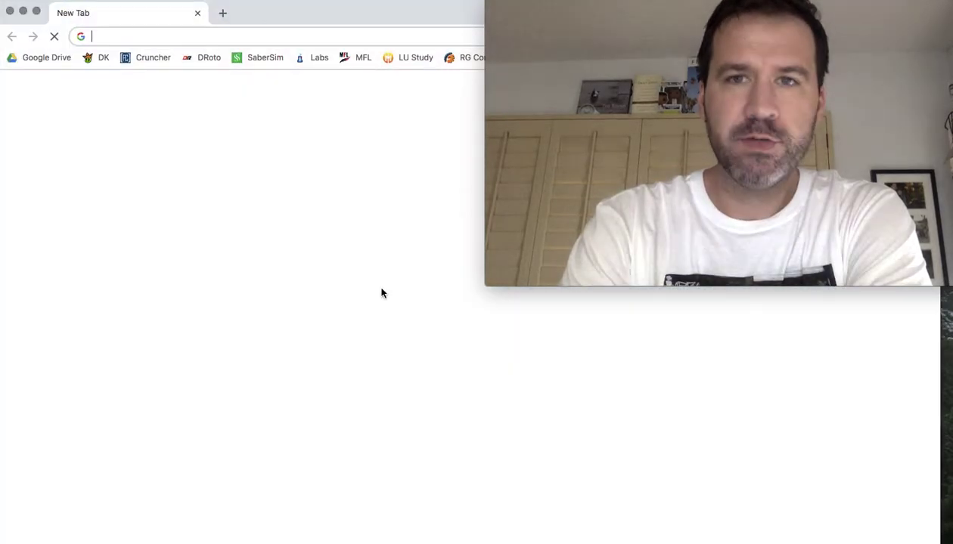
mouse_move(576, 34)
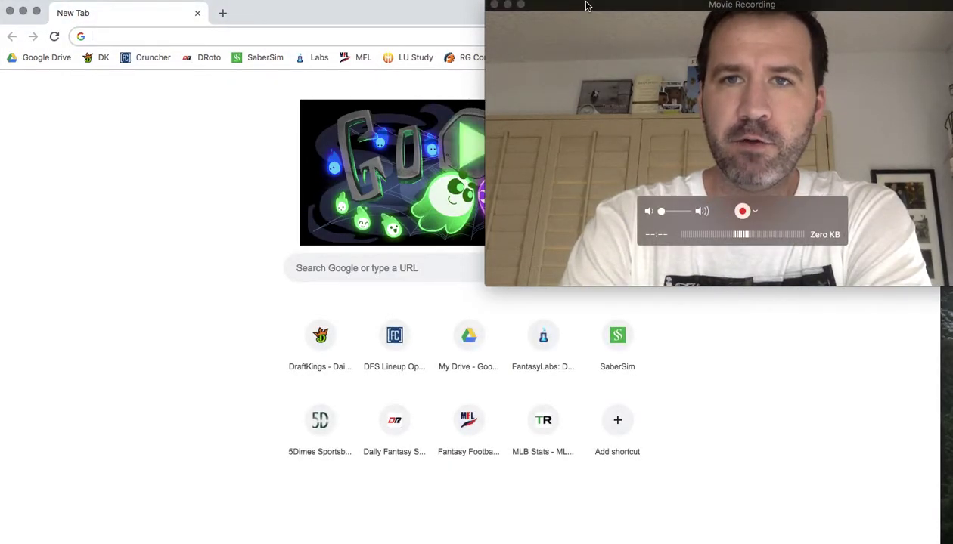
click(491, 280)
drag(495, 286, 556, 250)
drag(684, 10, 680, 302)
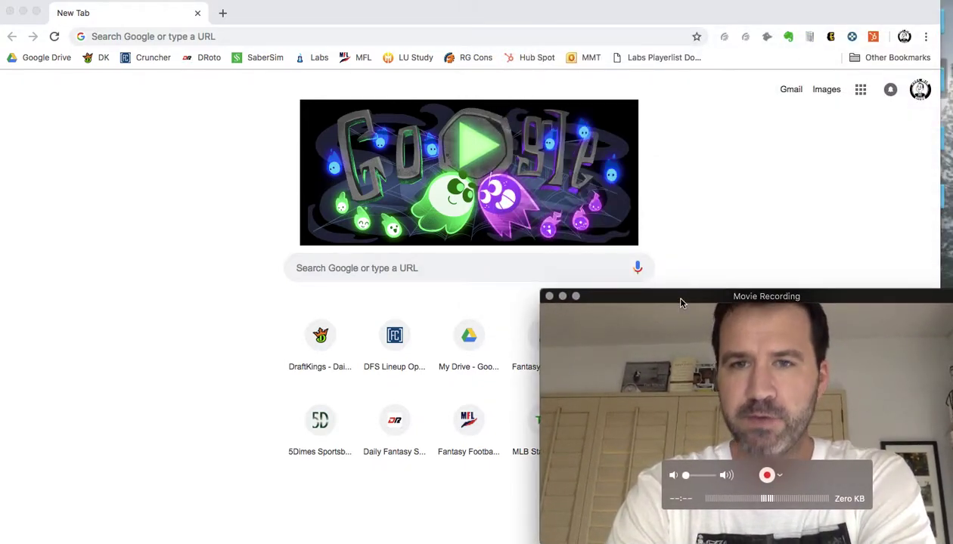
click(424, 38)
text(statm)
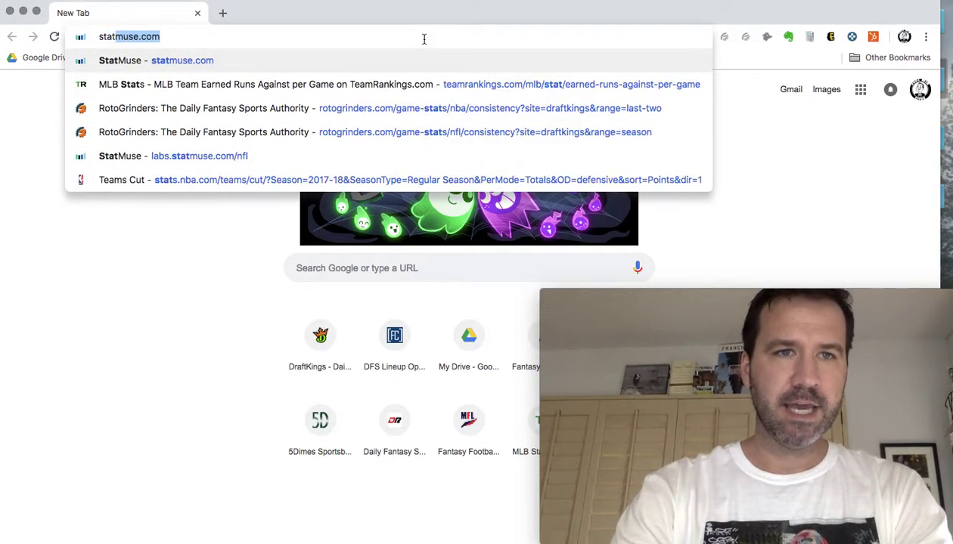
key(Return)
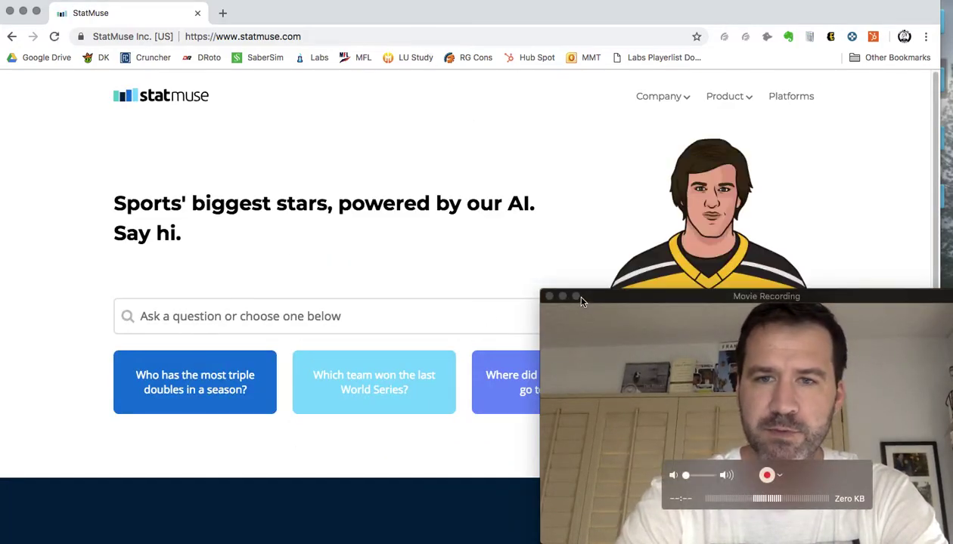
Step: Rerun the recent query 'lebron james dk points finals last year per game game log'
drag(599, 303, 574, 409)
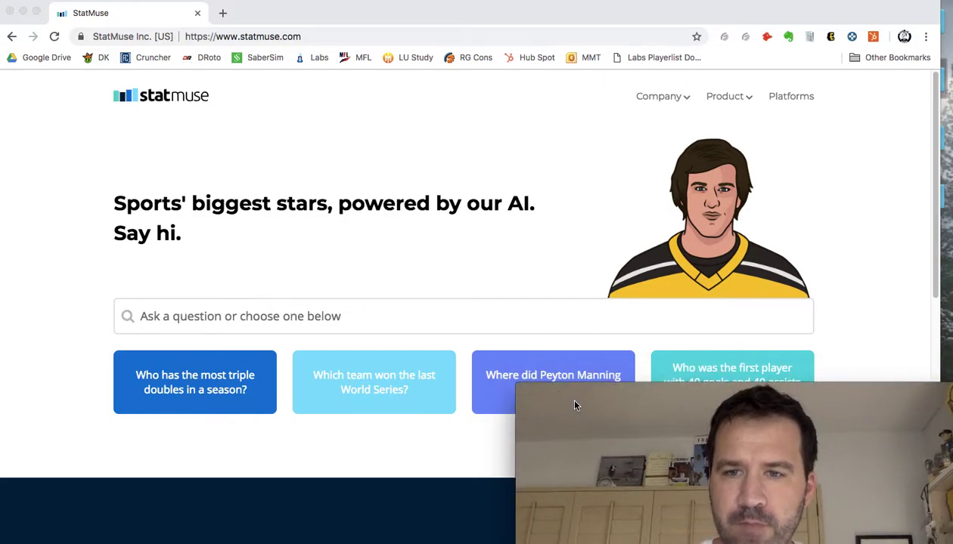
click(356, 327)
click(303, 319)
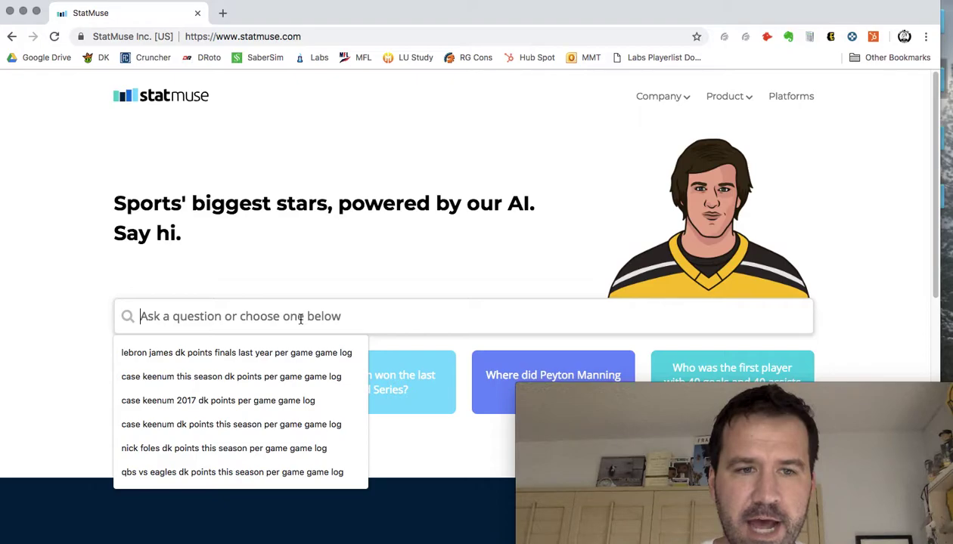
click(77, 289)
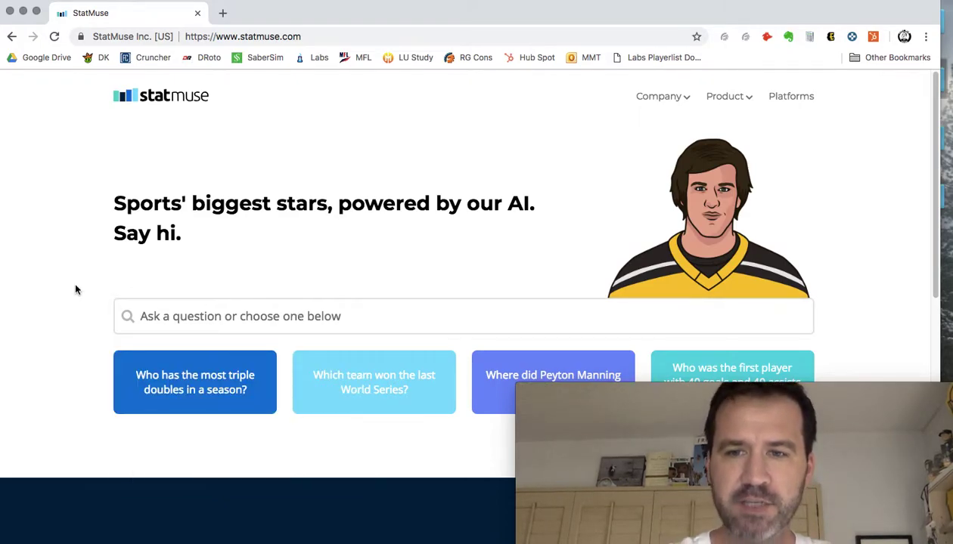
click(175, 319)
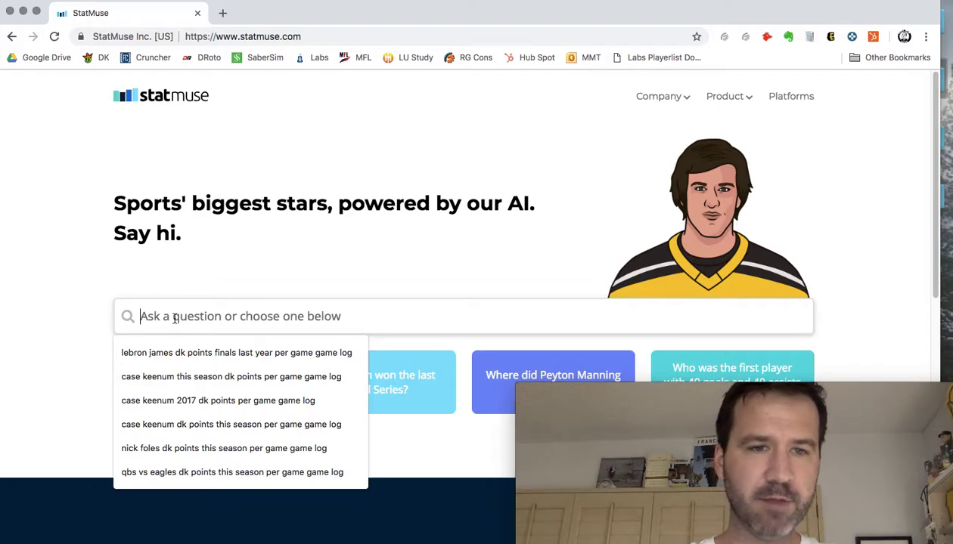
click(160, 353)
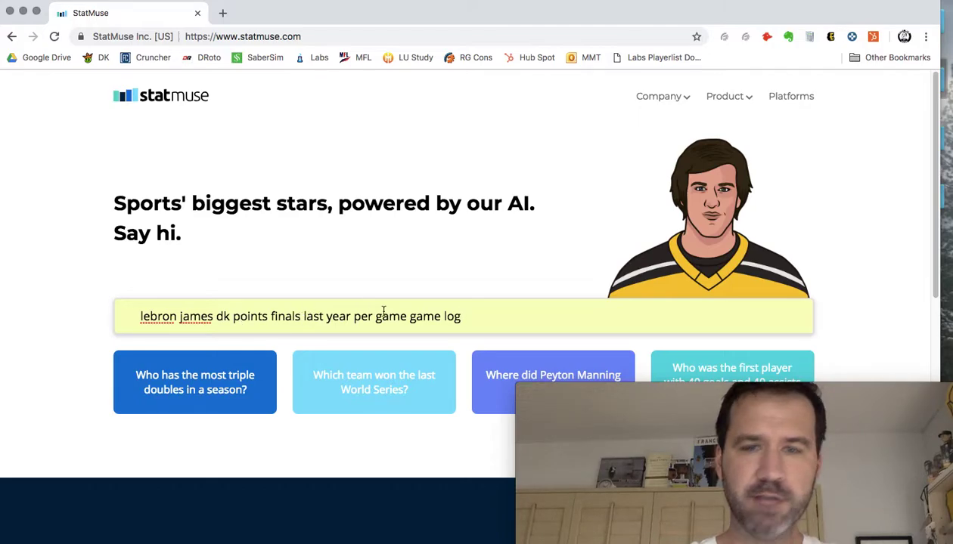
key(Return)
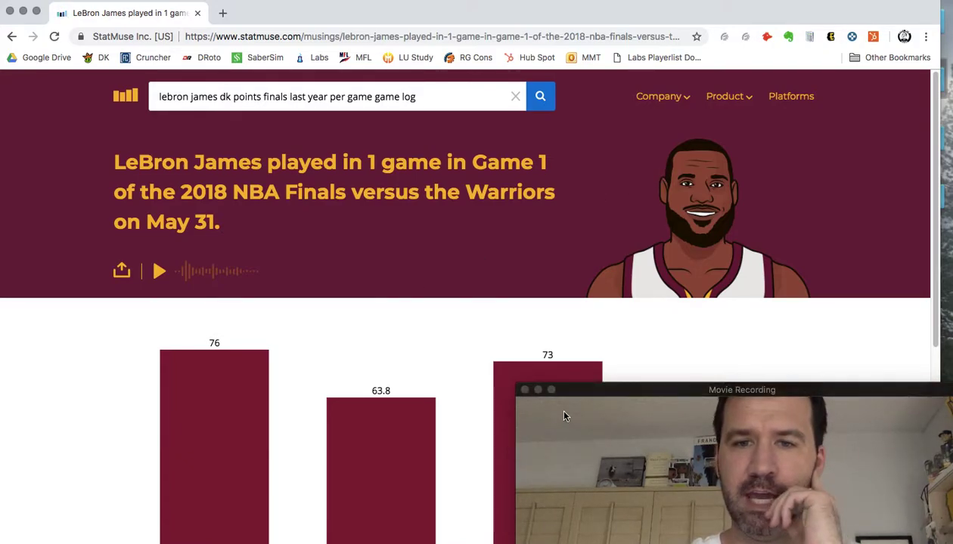
Step: Change the query to Kirk Cousins without 'finals' and view his 2017 DK points chart and log
drag(583, 395, 716, 356)
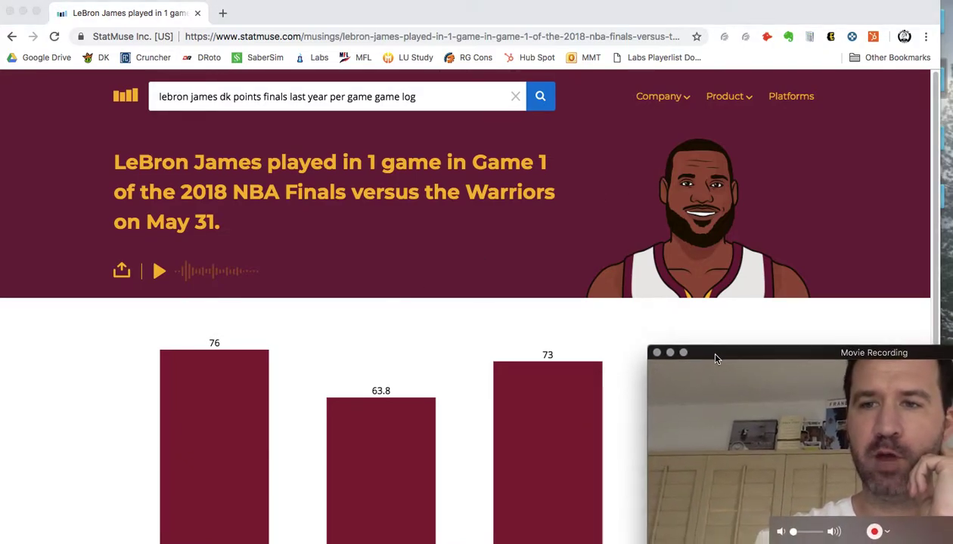
click(932, 122)
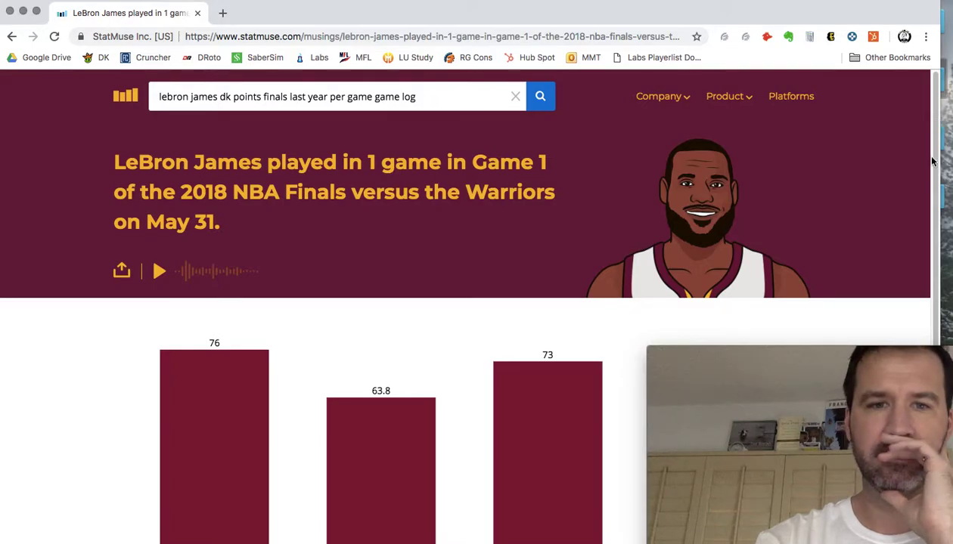
drag(932, 121, 889, 92)
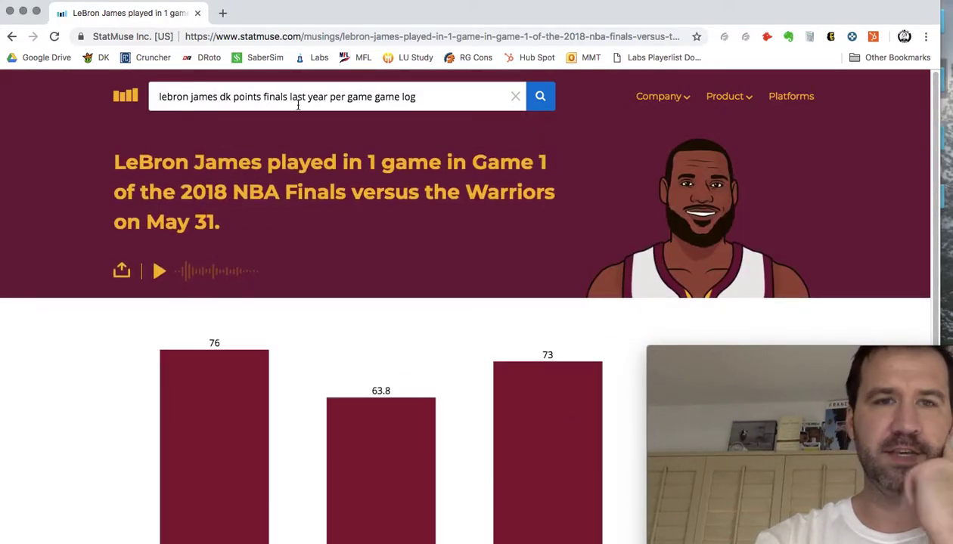
drag(218, 97, 160, 97)
text(krik)
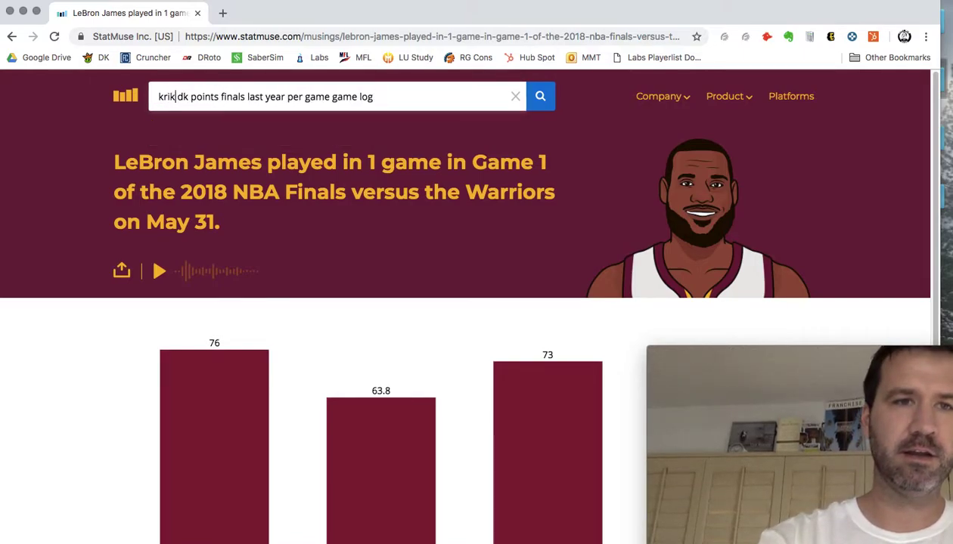
key(BackSpace)
key(BackSpace)
text(irk cousins)
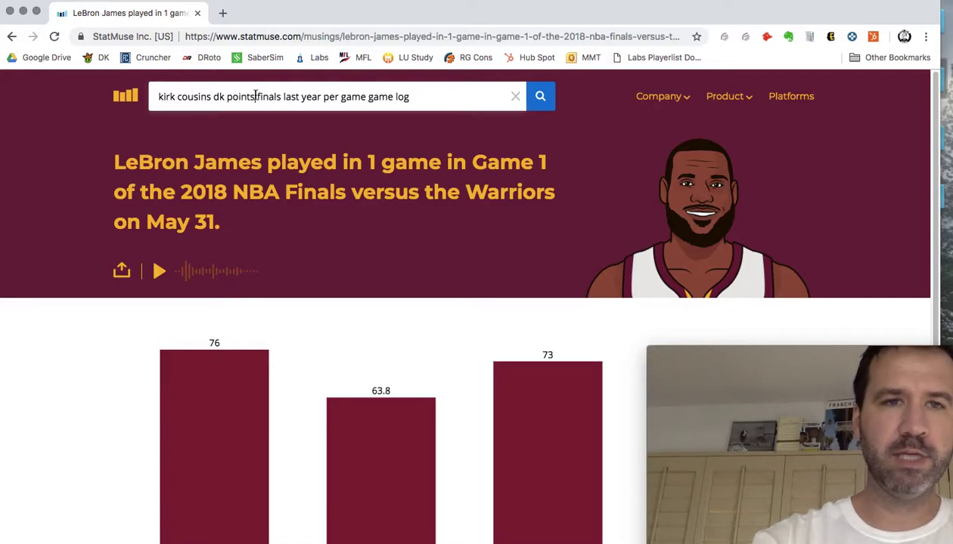
drag(257, 96, 276, 96)
key(BackSpace)
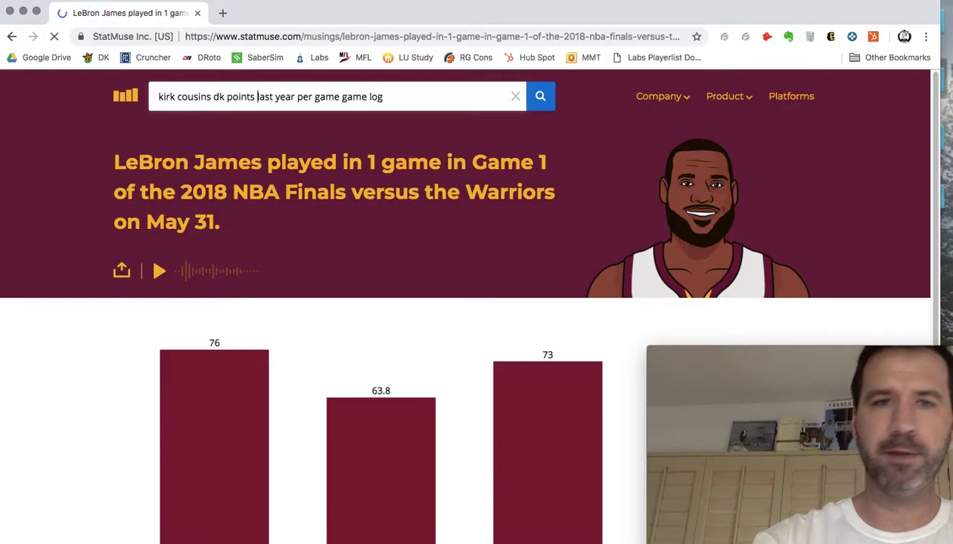
key(Return)
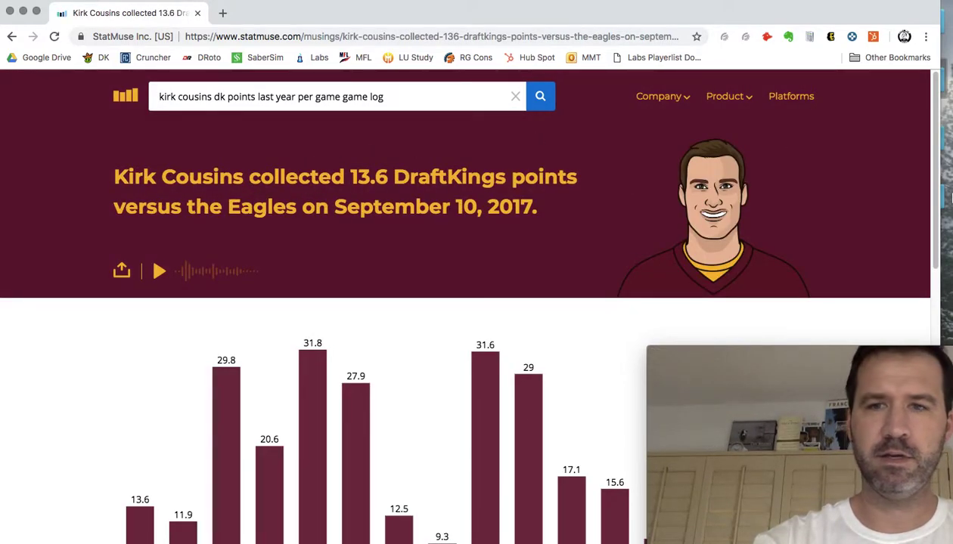
scroll(930, 158, down, 3)
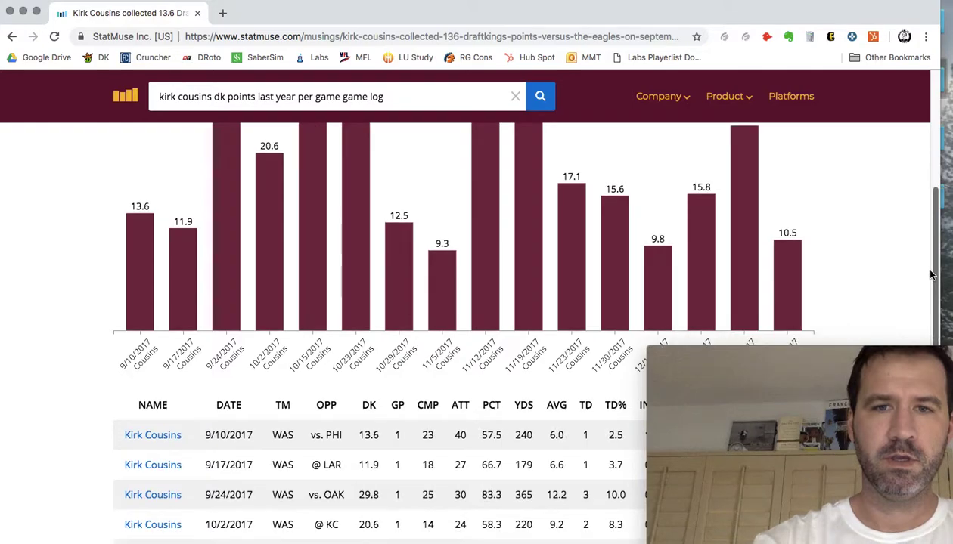
scroll(908, 159, up, 3)
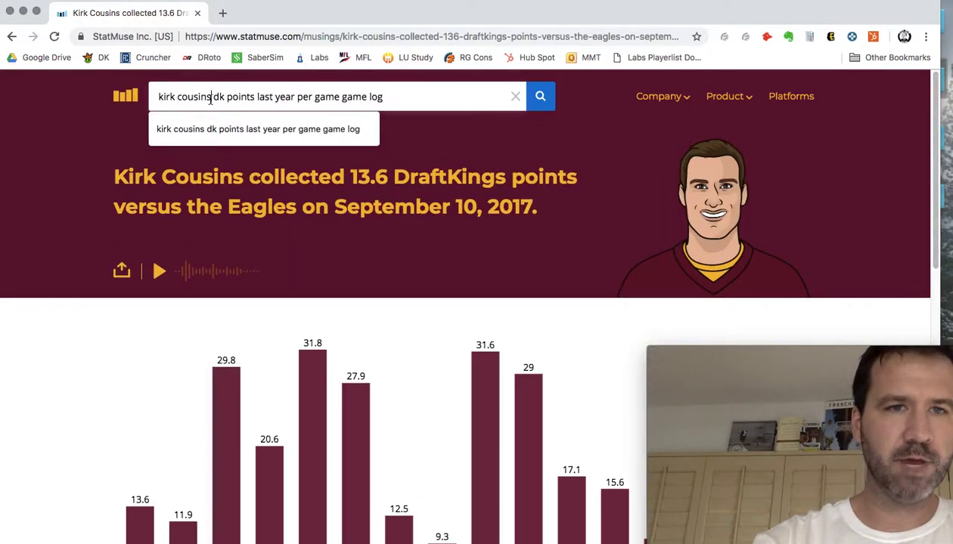
Step: Search Chris Hogan's last-year per-game DK points and scroll through the chart
drag(213, 101, 144, 97)
text(chris)
text( hogan)
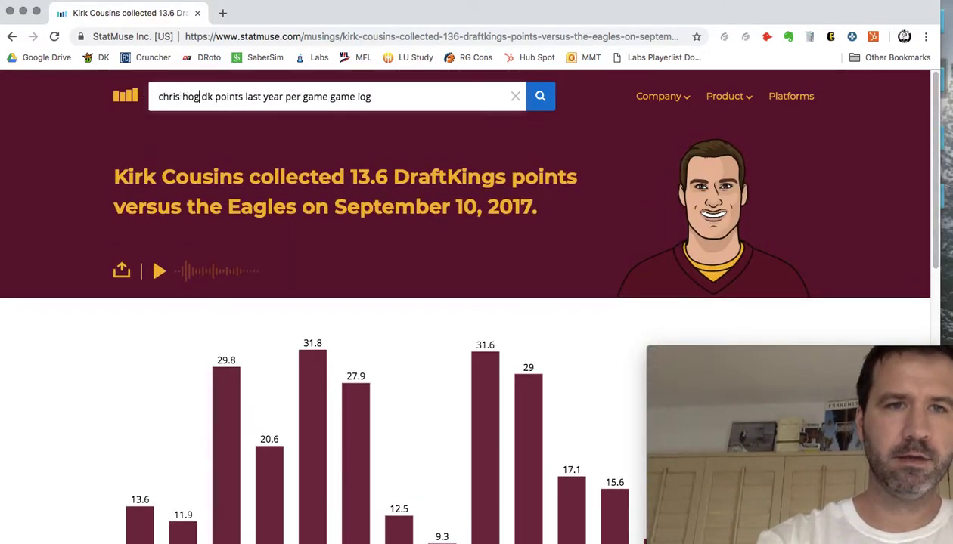
key(Return)
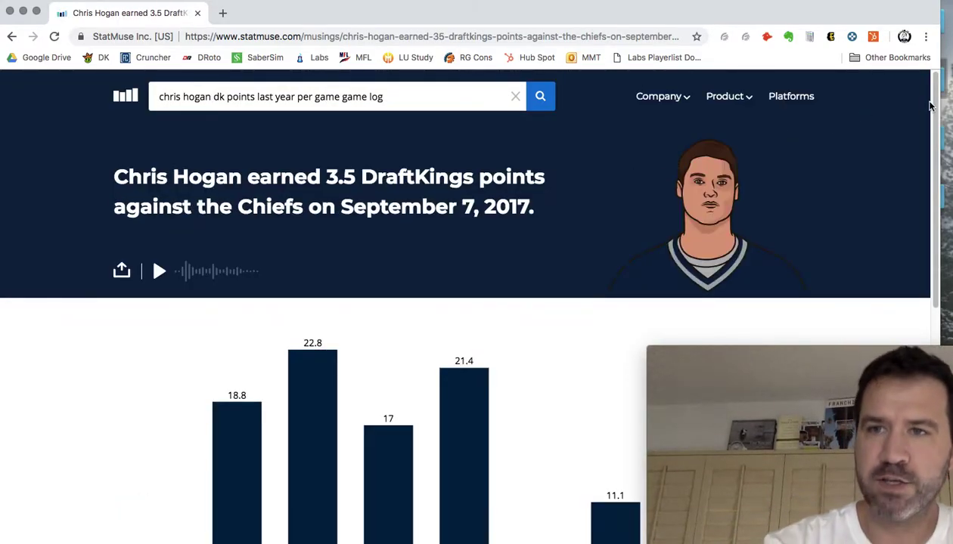
scroll(935, 106, down, 1)
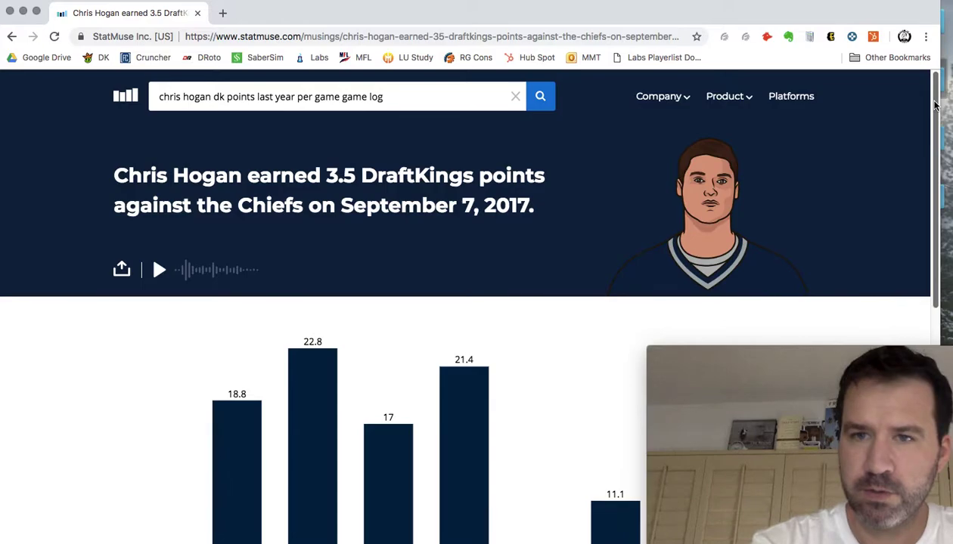
drag(935, 106, 930, 200)
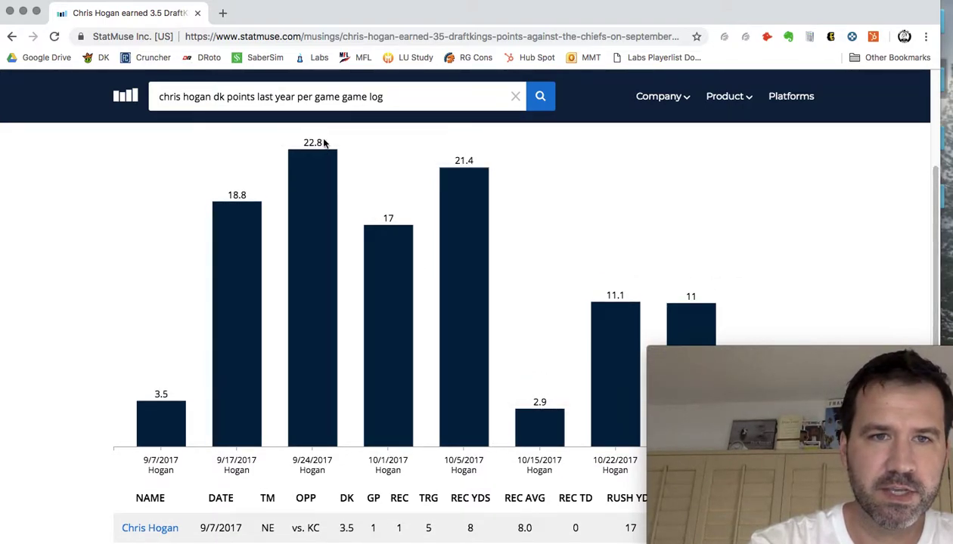
click(270, 96)
text(this)
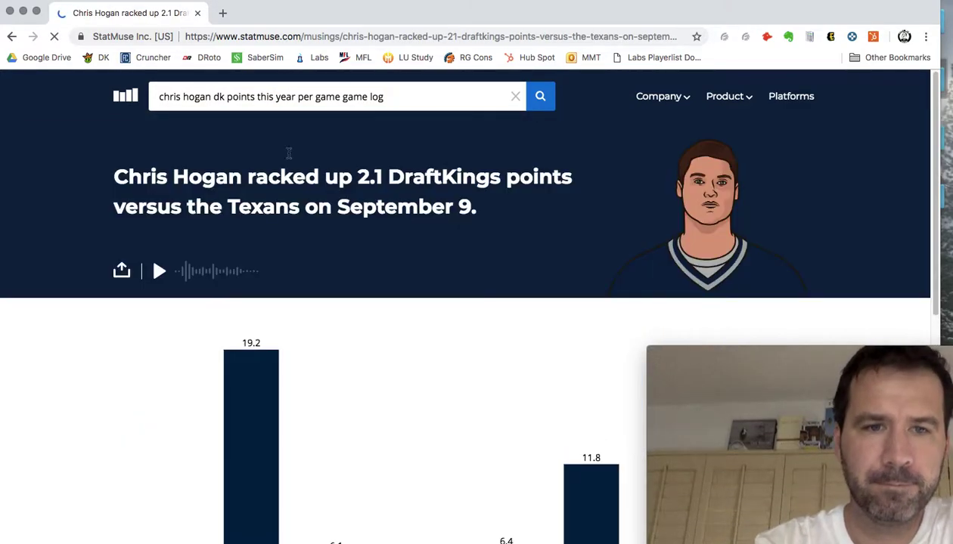
scroll(924, 227, down, 5)
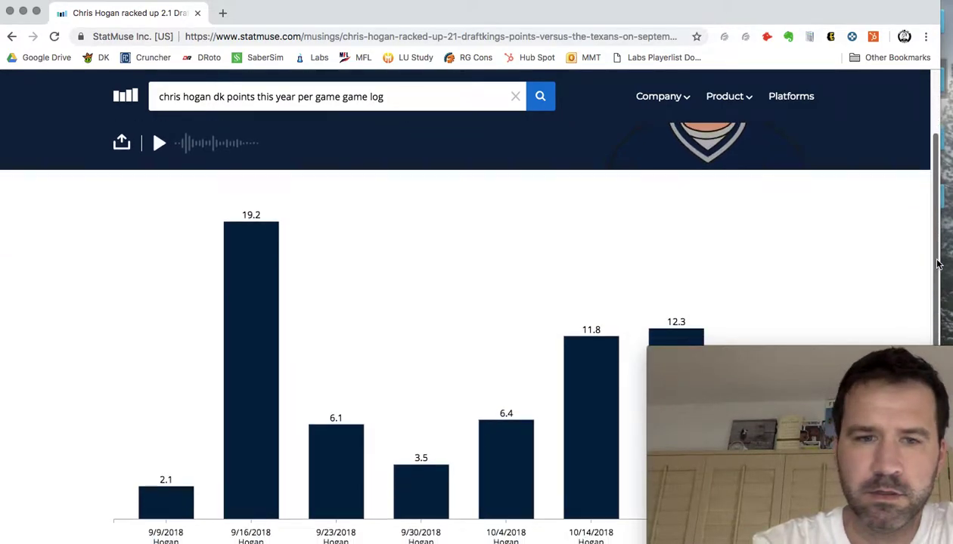
scroll(934, 290, up, 1)
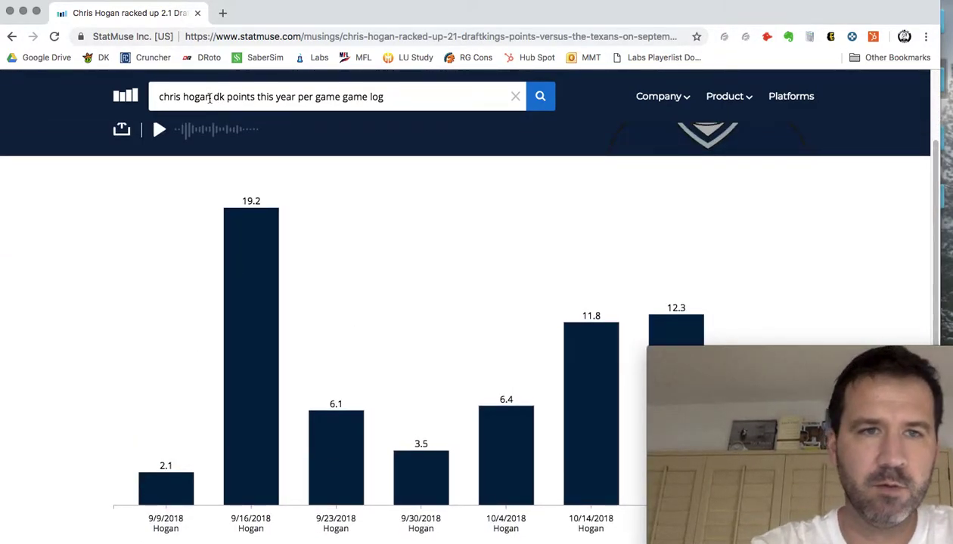
drag(209, 99, 157, 97)
Step: Search Jack Doyle's per-game DK points for this year, then for last year
text(jack do)
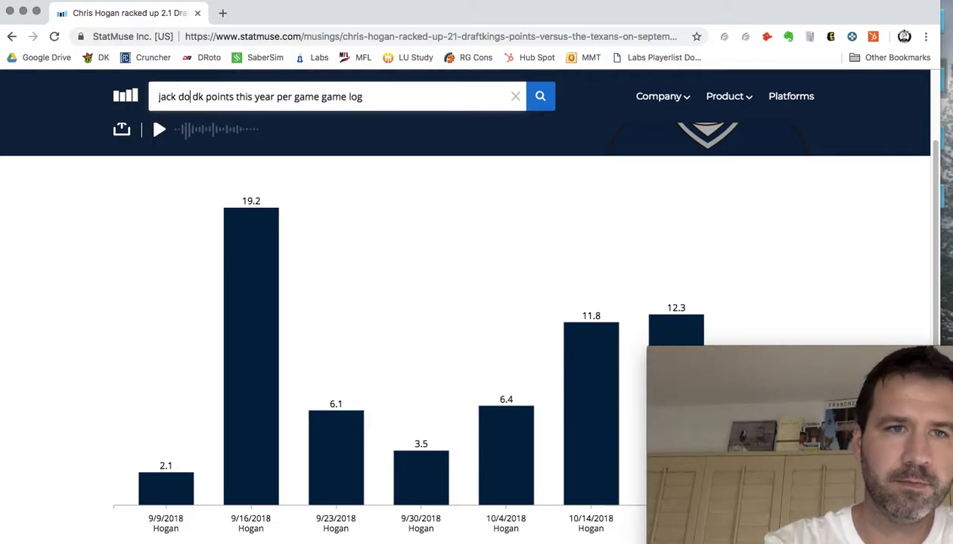
text(yle)
key(Return)
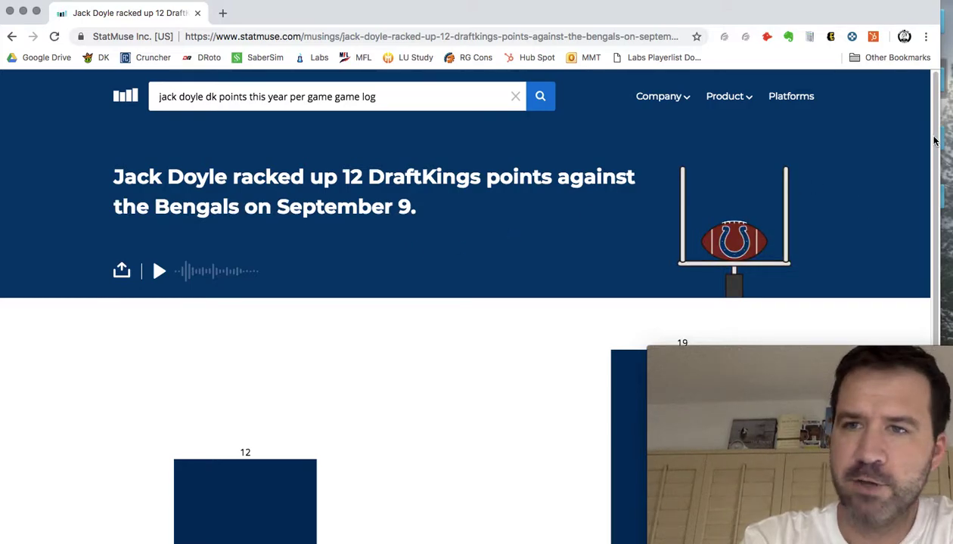
drag(935, 141, 933, 178)
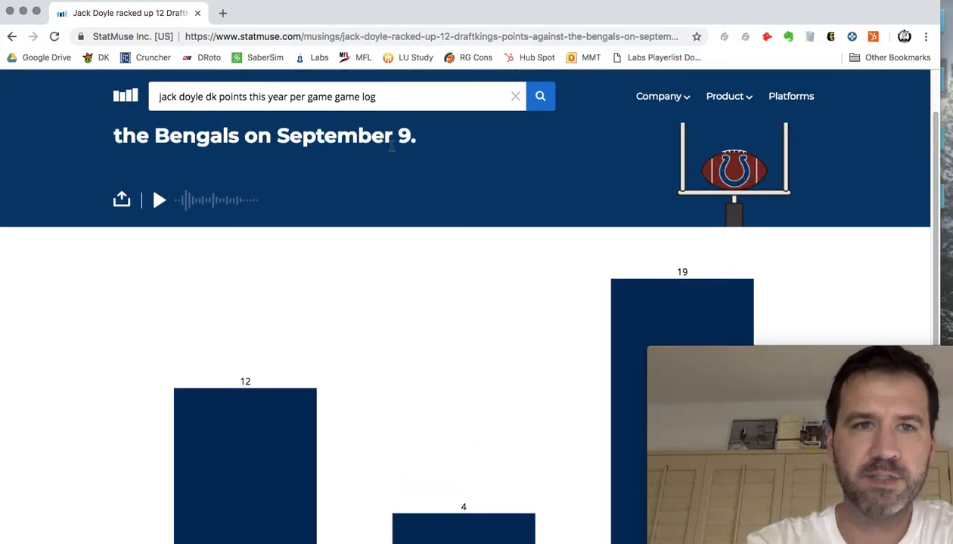
double_click(257, 97)
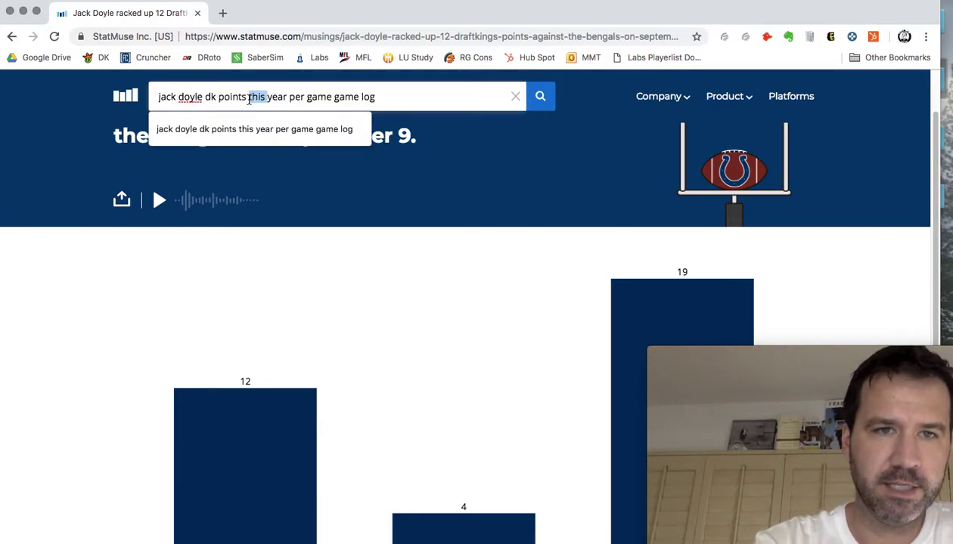
text(last)
key(Return)
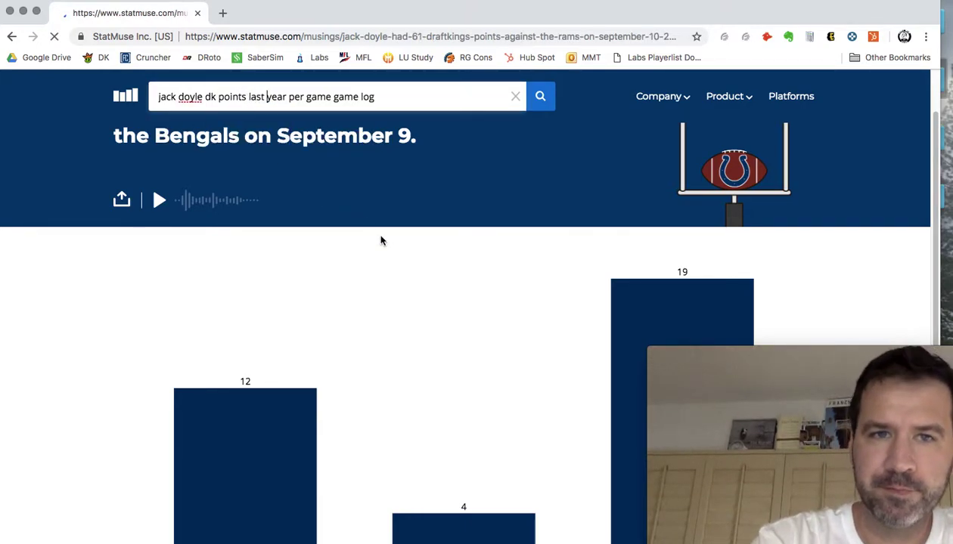
scroll(530, 219, down, 4)
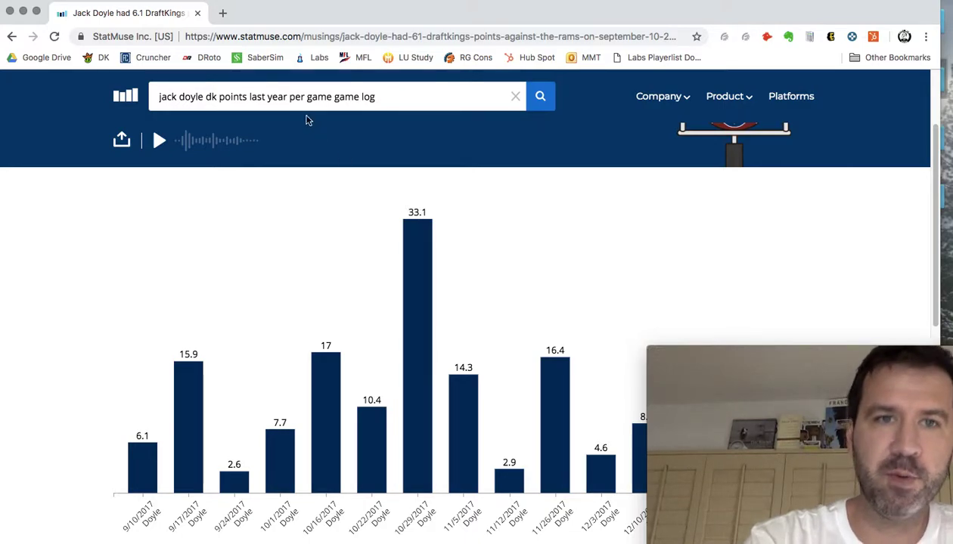
Step: Replace 'last year' with '2016' and review Jack Doyle's chart ranging 1.6 to 22.8 points
click(282, 99)
drag(286, 98, 251, 99)
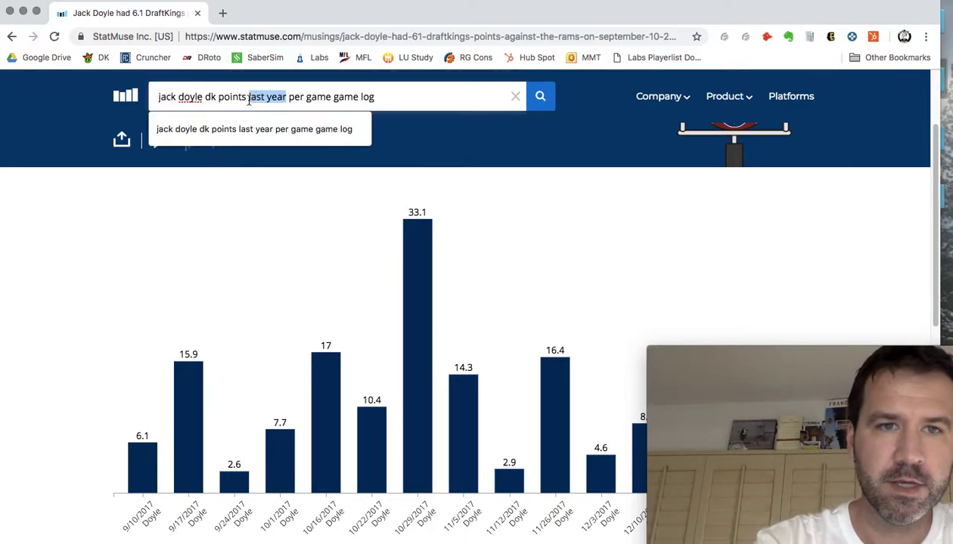
text(2016)
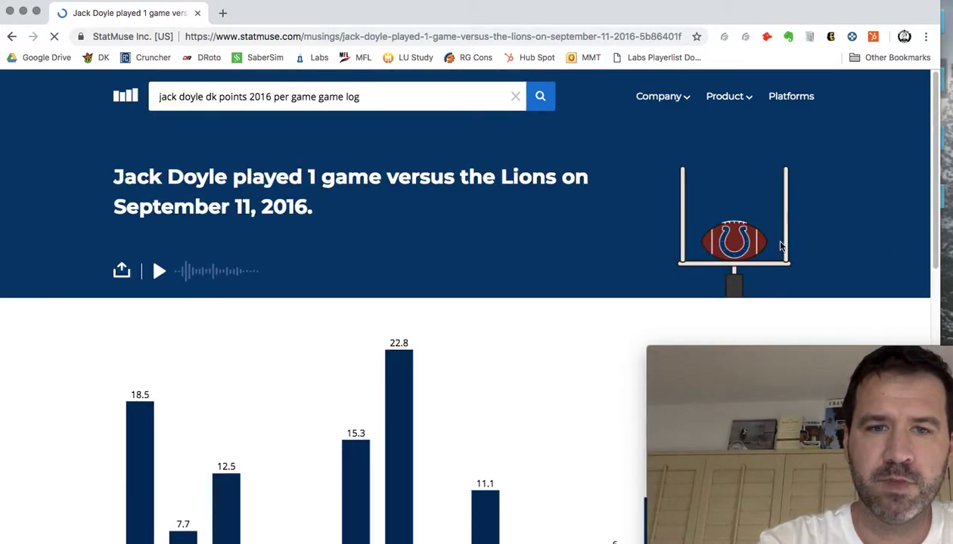
drag(936, 155, 936, 231)
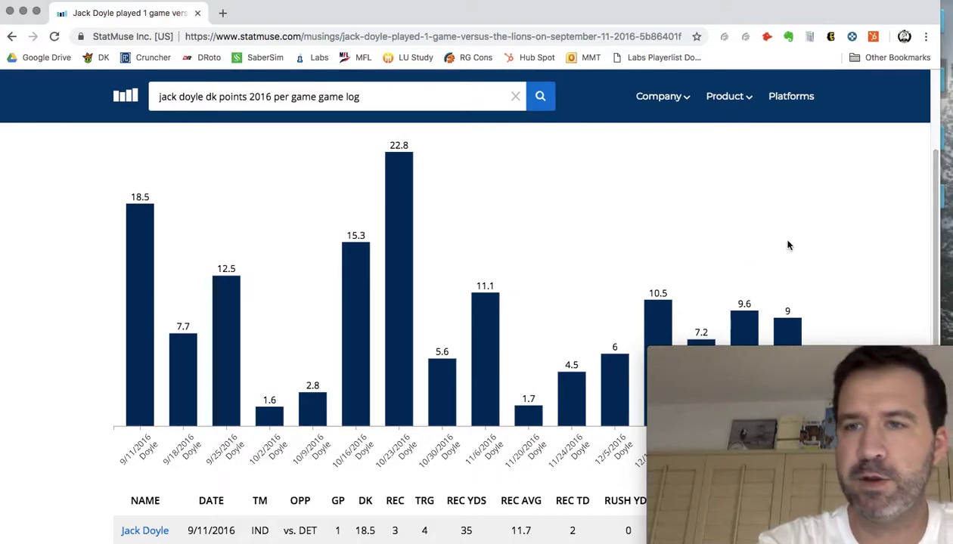
drag(932, 196, 935, 106)
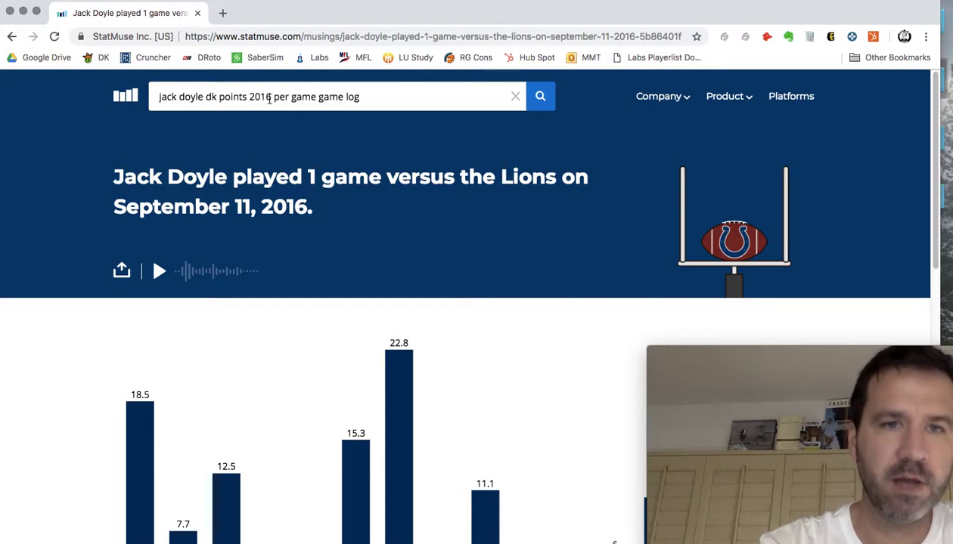
Step: Change '2016' to 'this year' and run the query for Mike Trout
drag(269, 99, 260, 98)
text(this euya)
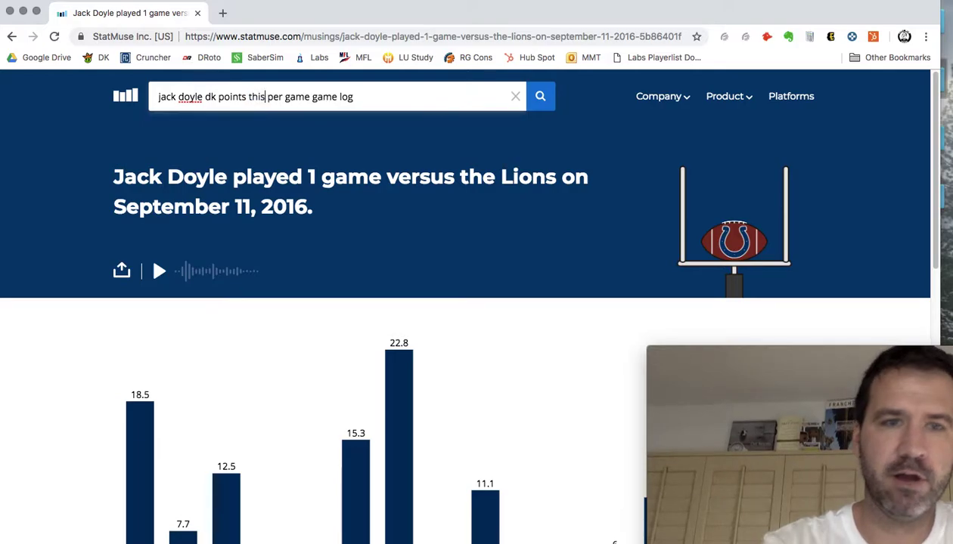
key(BackSpace)
key(BackSpace)
key(BackSpace)
key(BackSpace)
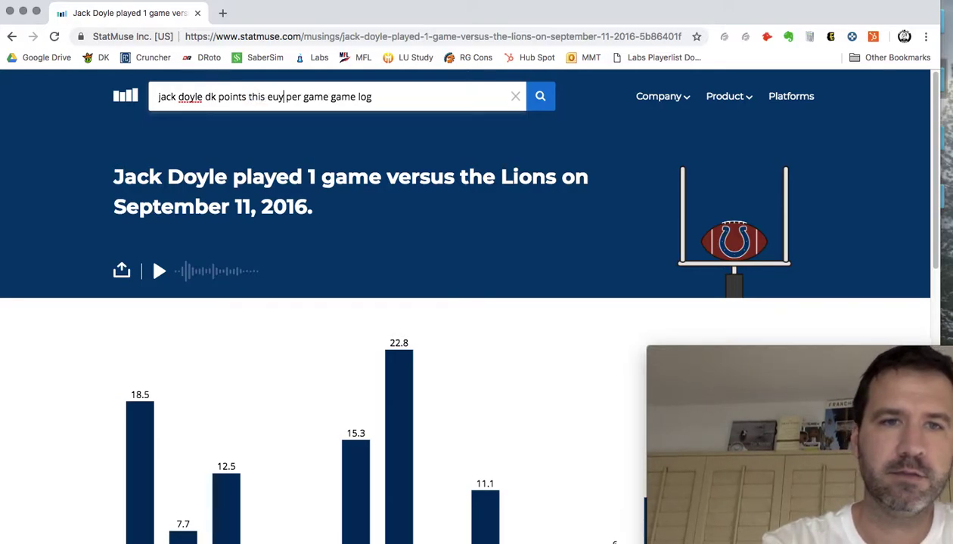
text(year)
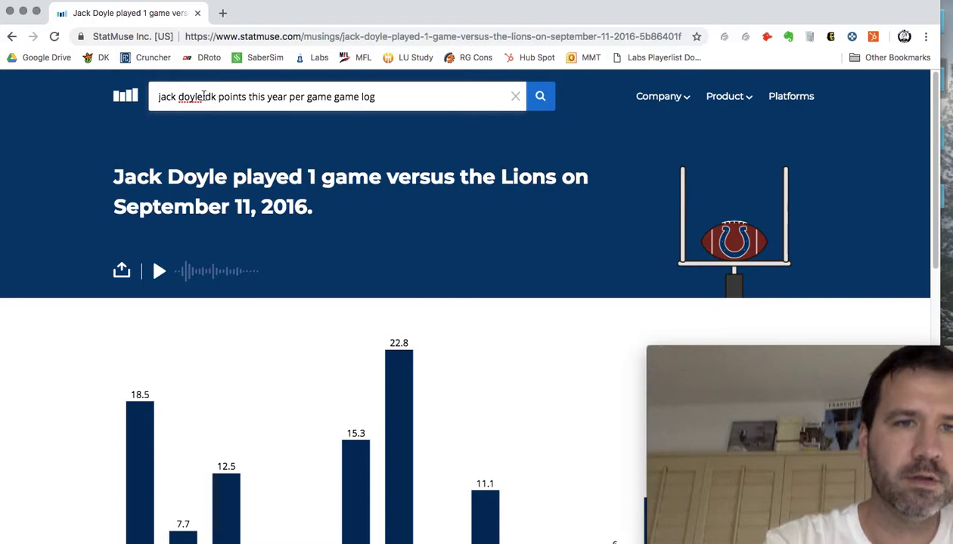
drag(205, 97, 157, 97)
text(mike trout)
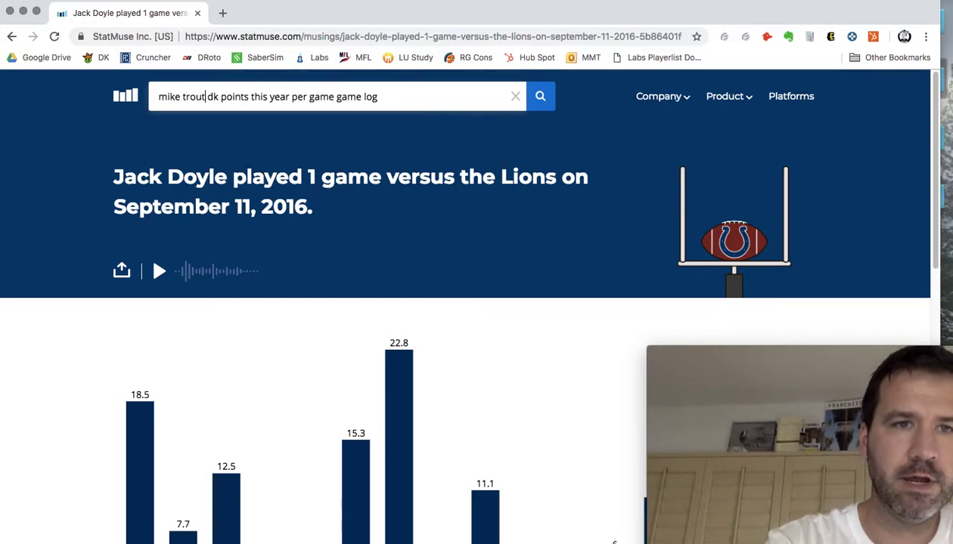
key(Return)
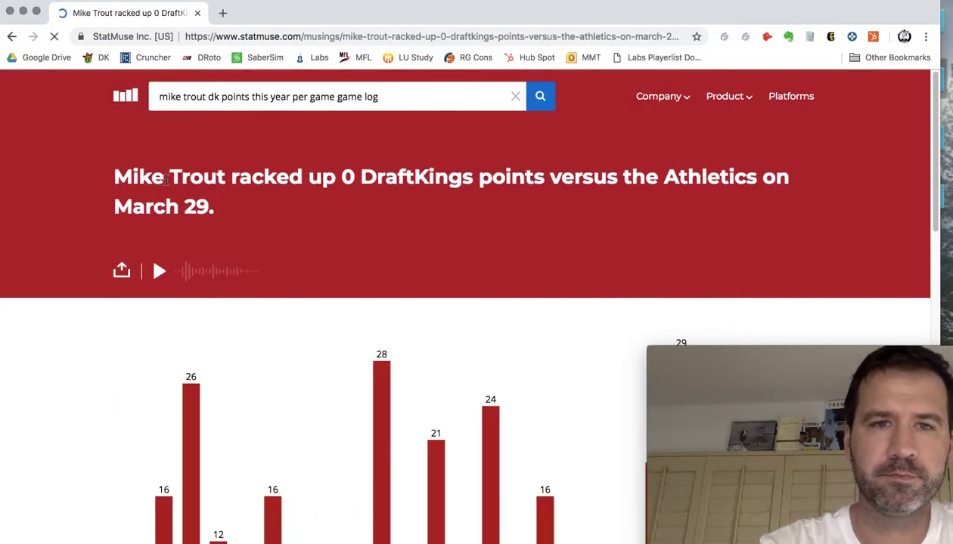
Step: Swap in Sidney Crosby for his chart, then start replacing the name with 'blake bortels'
click(198, 97)
drag(204, 96, 159, 97)
text(sidney)
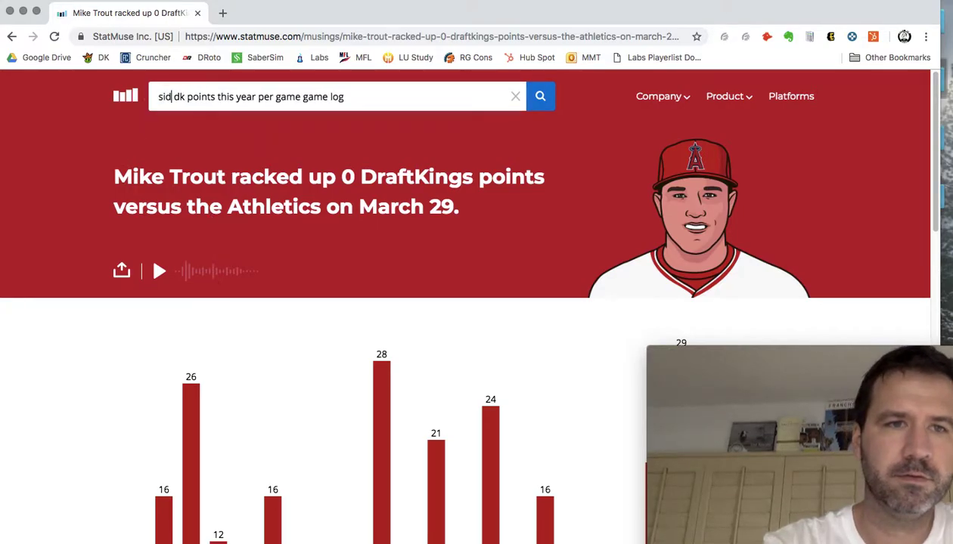
text( crosby)
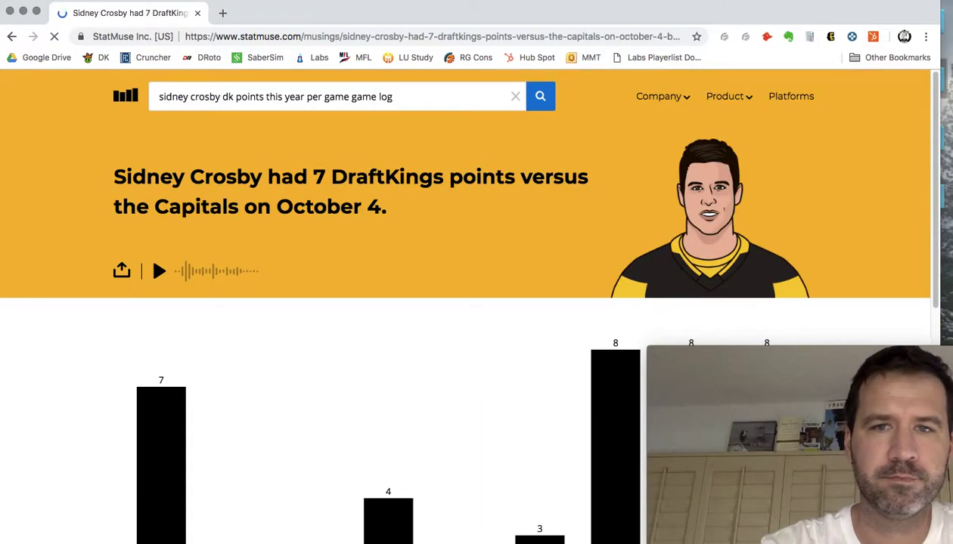
click(236, 97)
drag(235, 97, 155, 97)
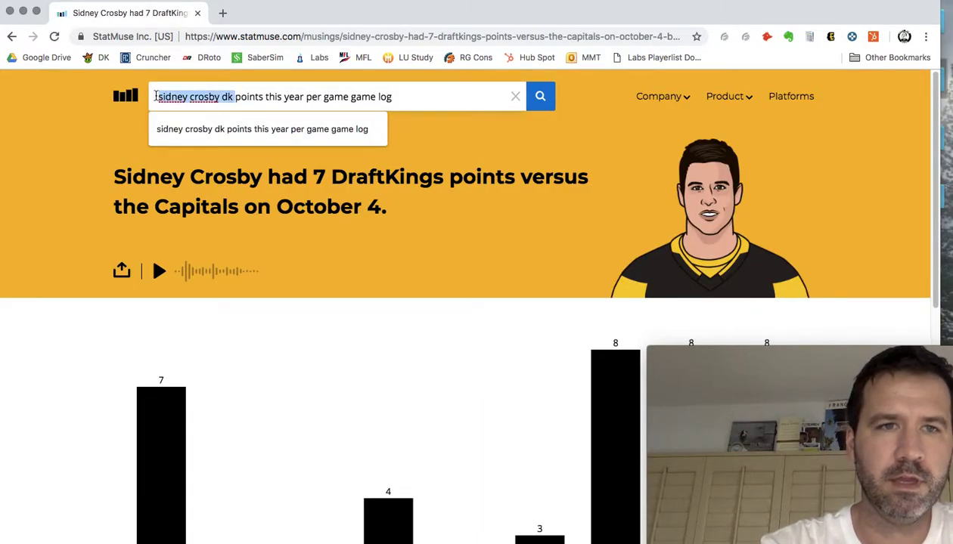
text(blake bor)
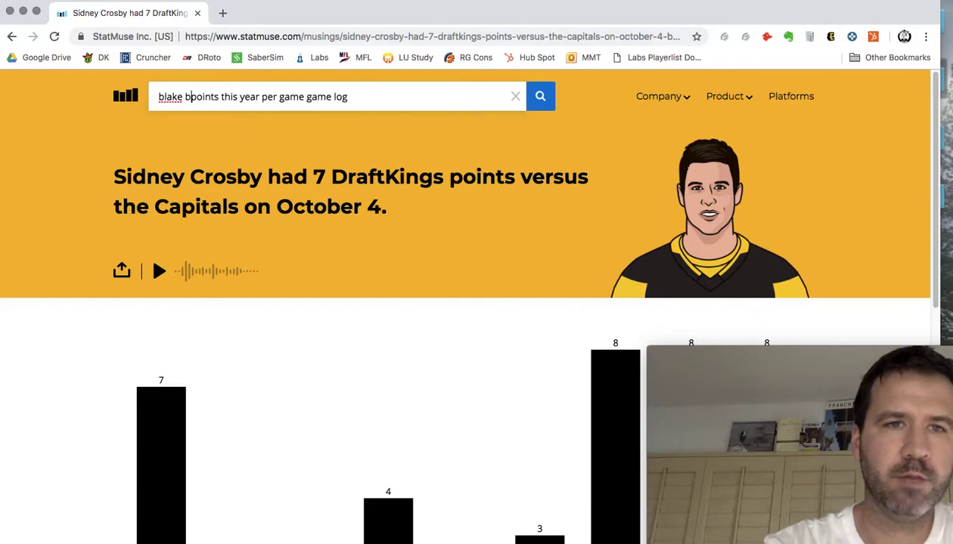
text(tels f)
Step: Run the 'blake bortels fd' search to show his this-year FanDuel points chart
text(d)
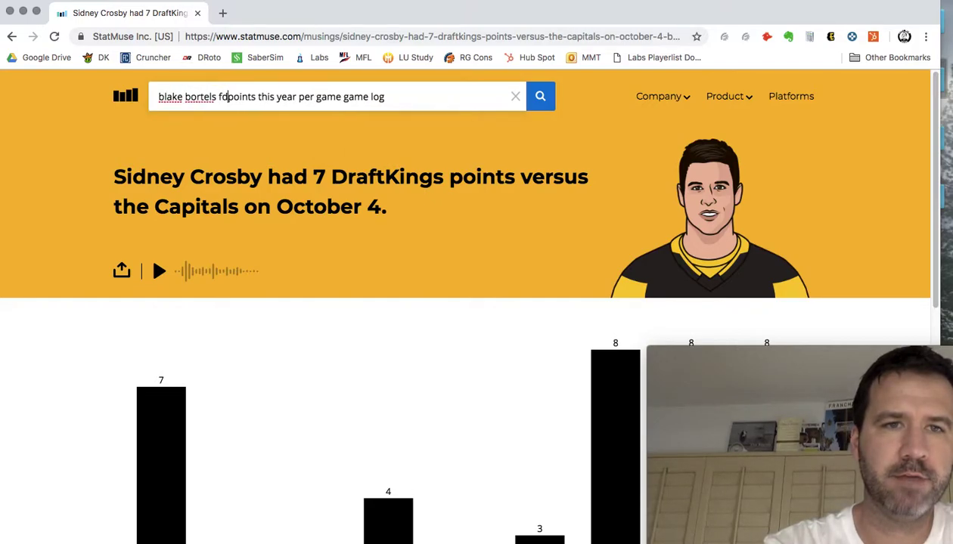
key(Return)
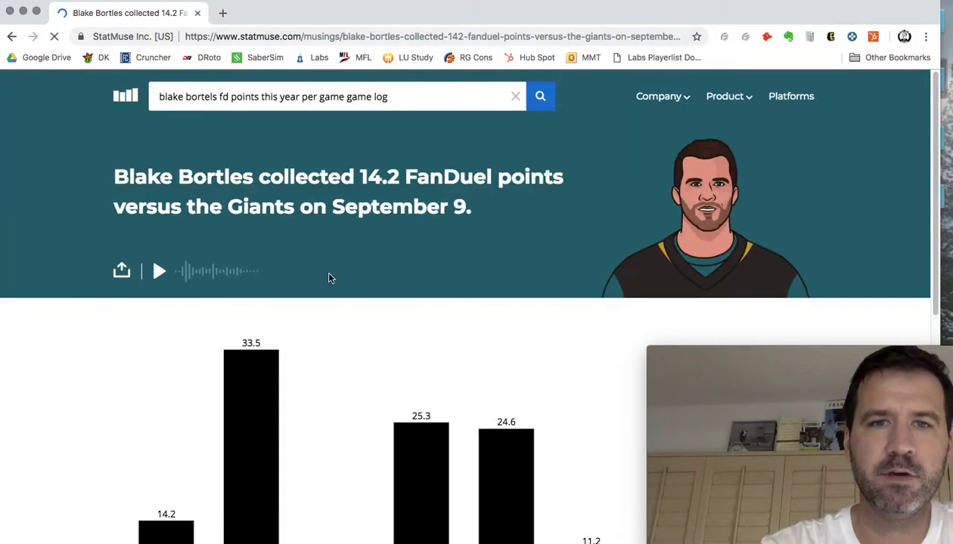
drag(491, 176, 407, 175)
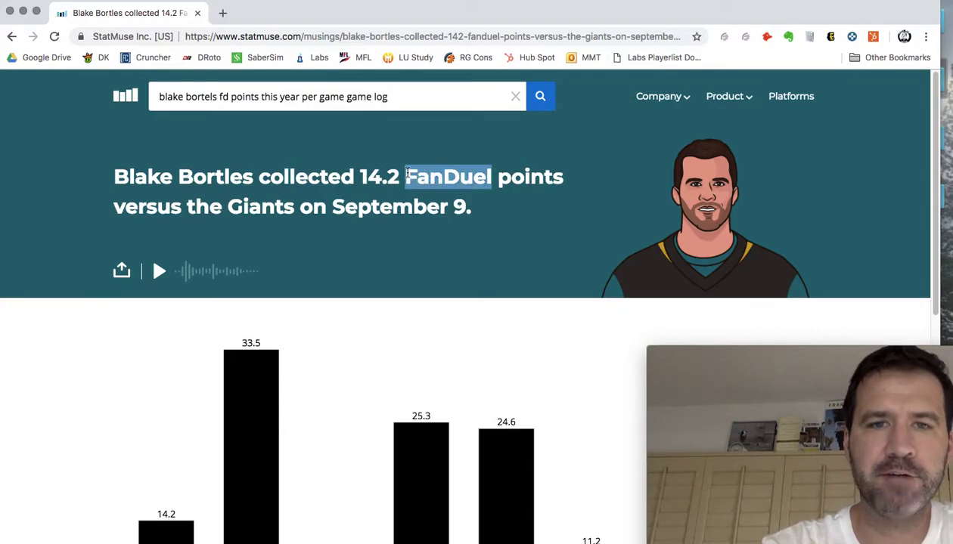
click(407, 173)
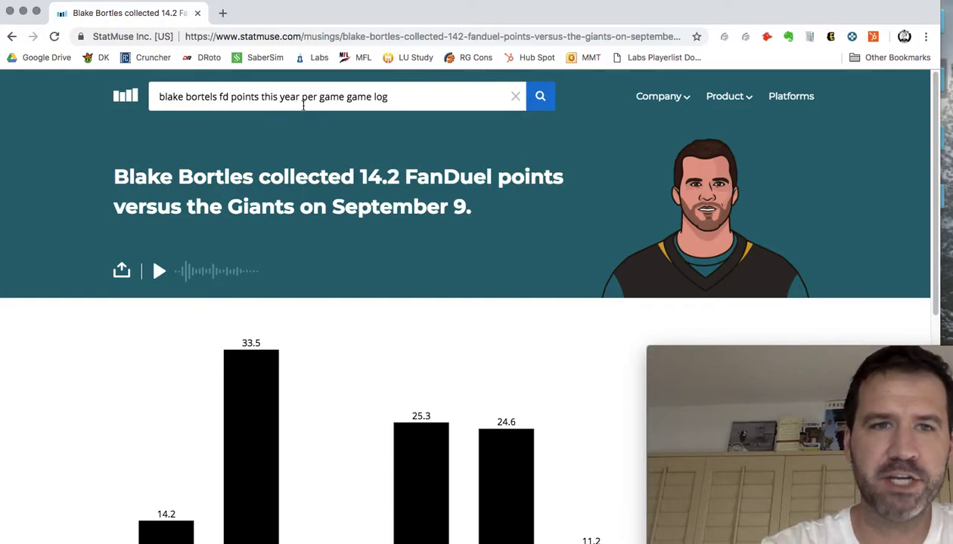
Step: Replace the query with 'russell westbrook dk' to chart his DK points, topped by 58.5
drag(231, 98, 146, 100)
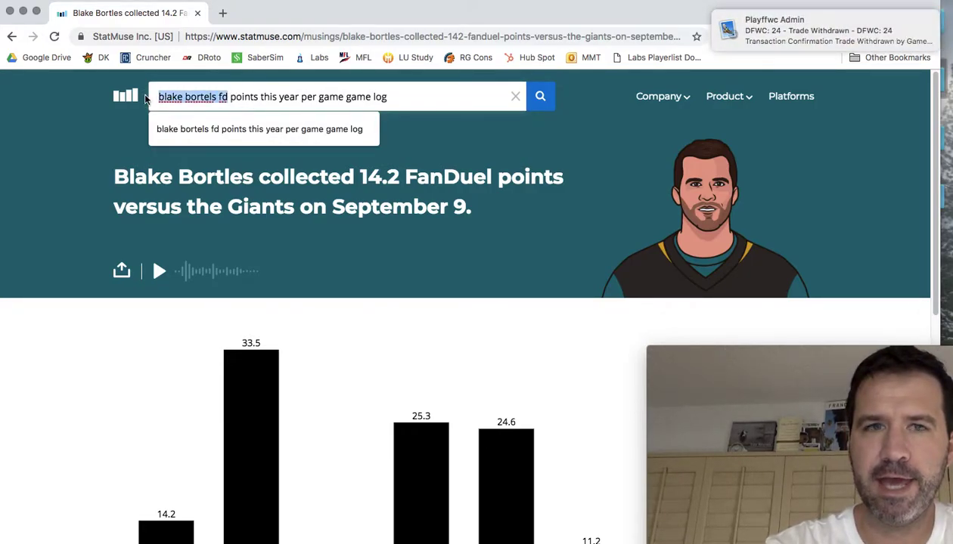
click(906, 20)
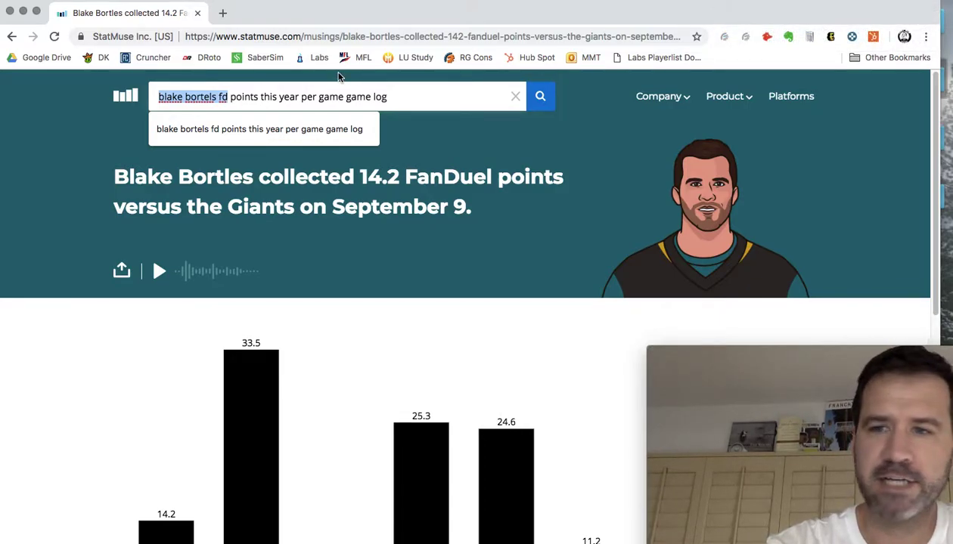
text(russell w)
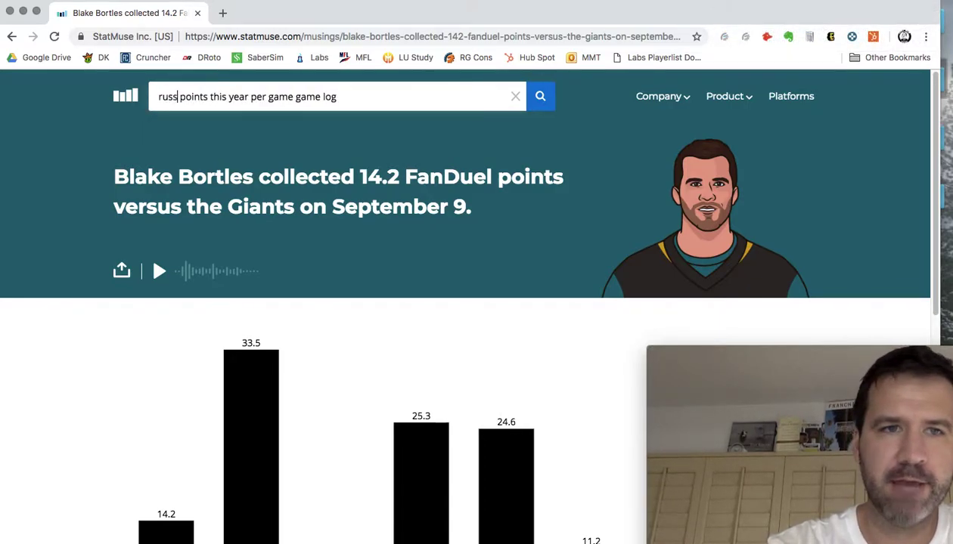
text(estbrook)
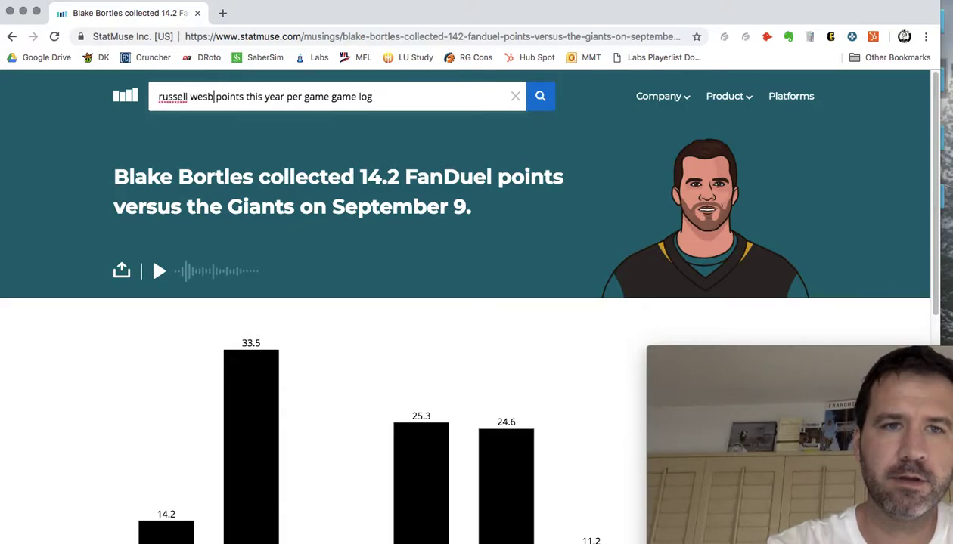
text( dk)
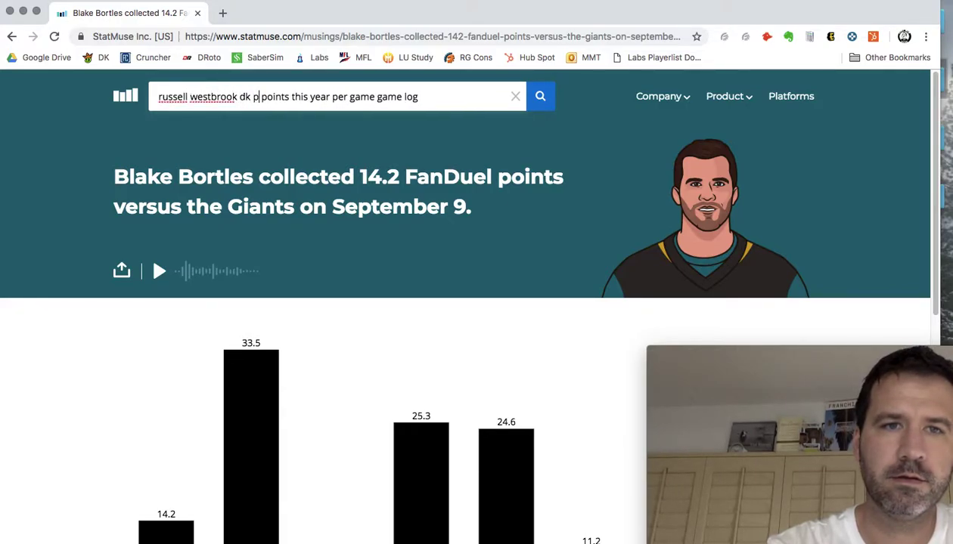
key(Return)
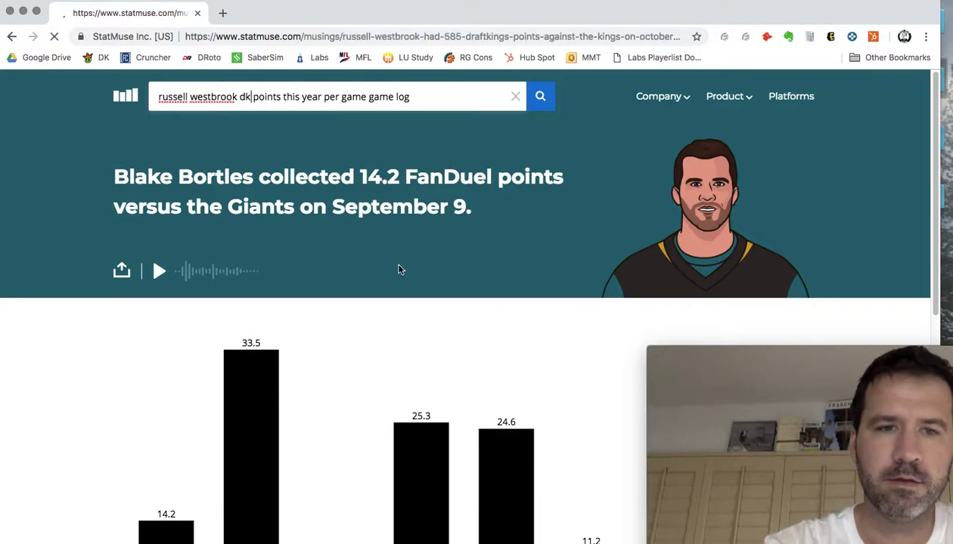
scroll(907, 276, down, 3)
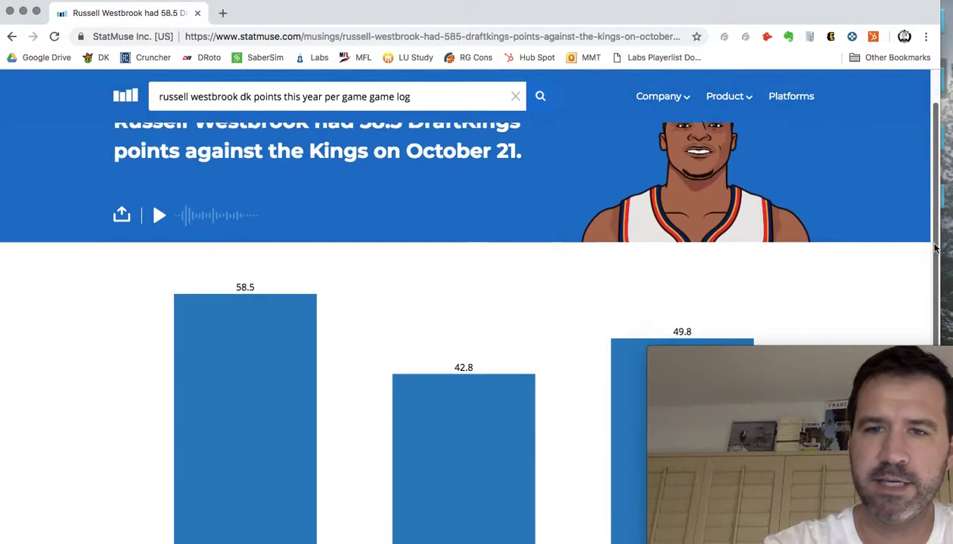
scroll(935, 267, up, 3)
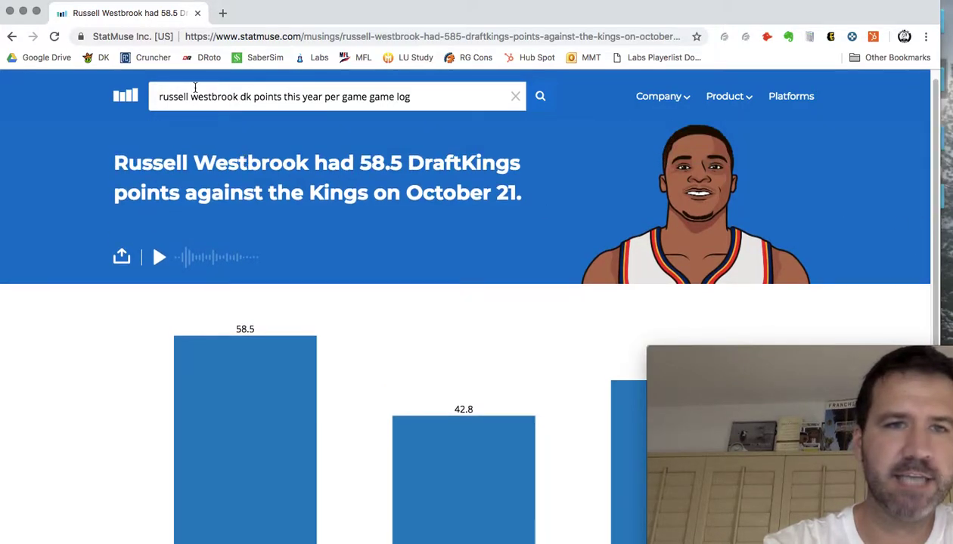
drag(238, 97, 158, 97)
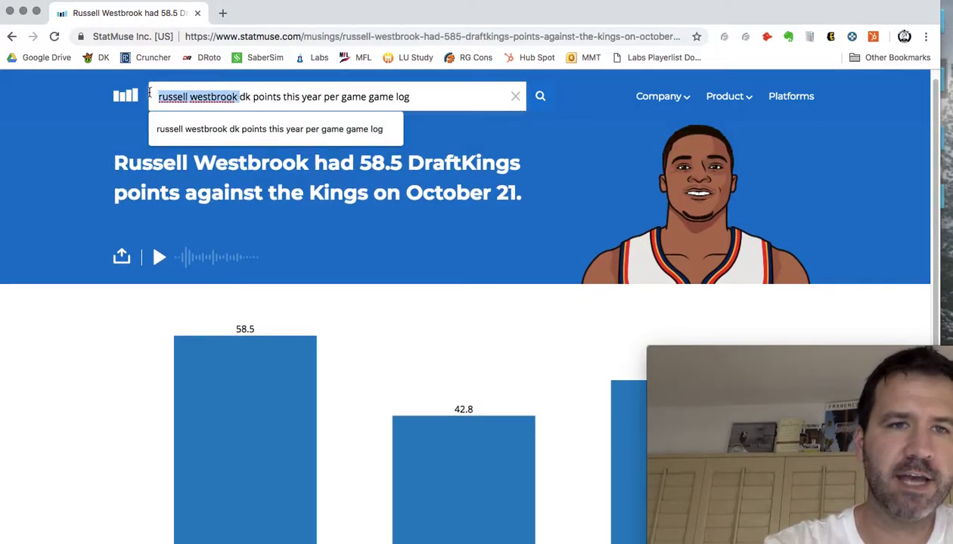
Step: Swap in LeBron James and try his this-year DK points 'vs heat' query
text(lebron james)
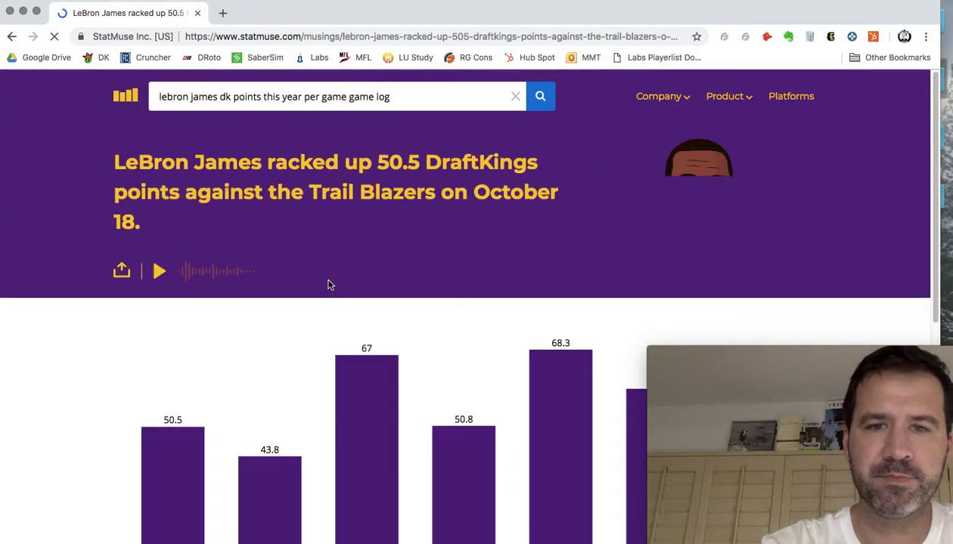
drag(934, 145, 933, 357)
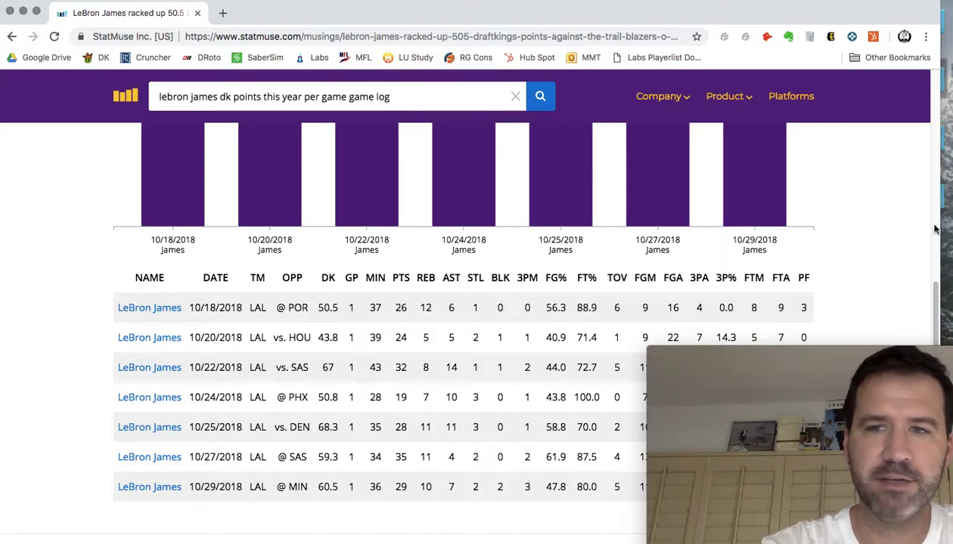
drag(935, 291, 935, 110)
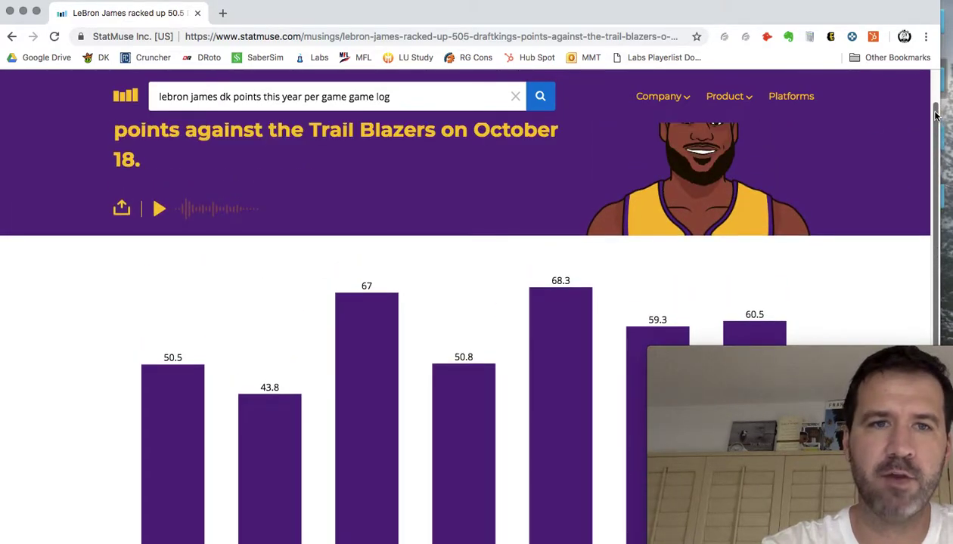
click(222, 96)
text(vs heat)
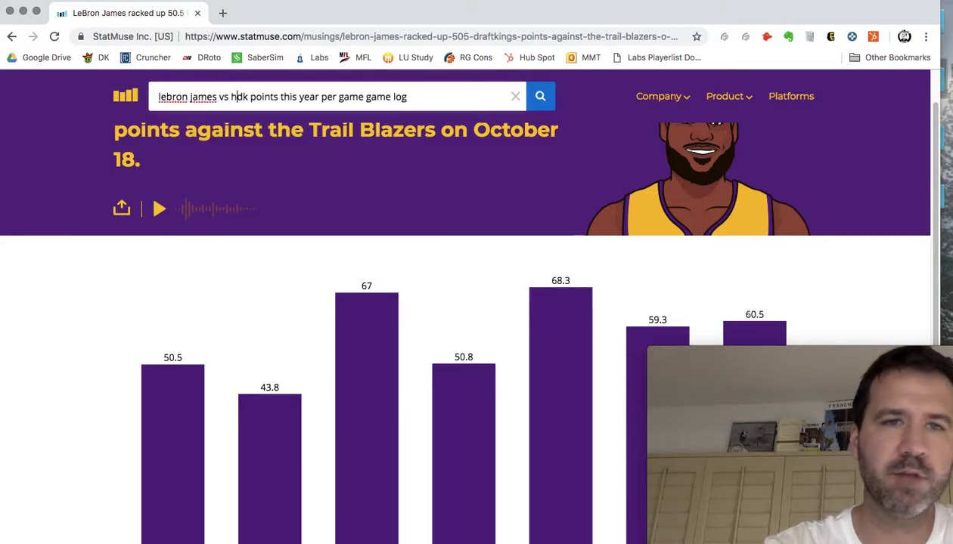
key(Return)
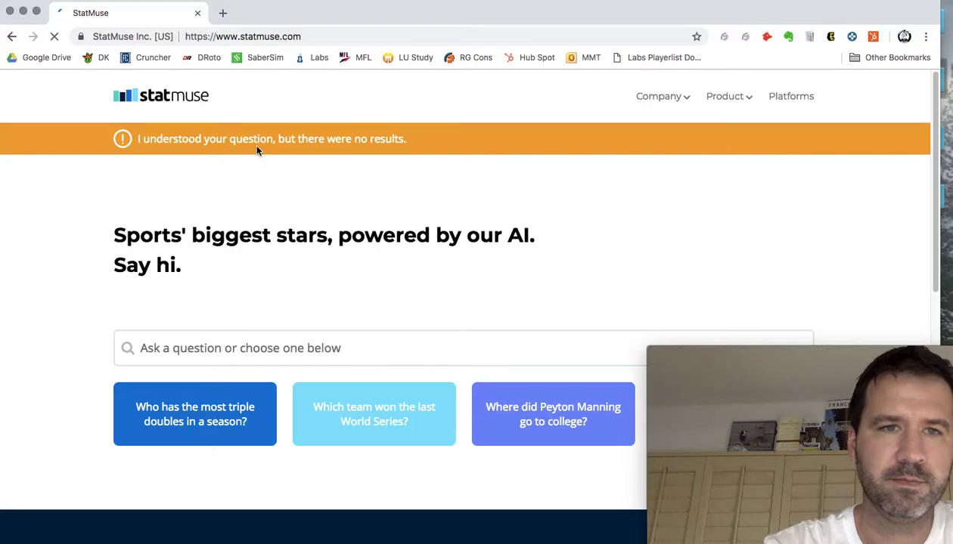
Step: Rerun as last year and add 'vs heat', showing games of 58 and 45.8 points
click(11, 37)
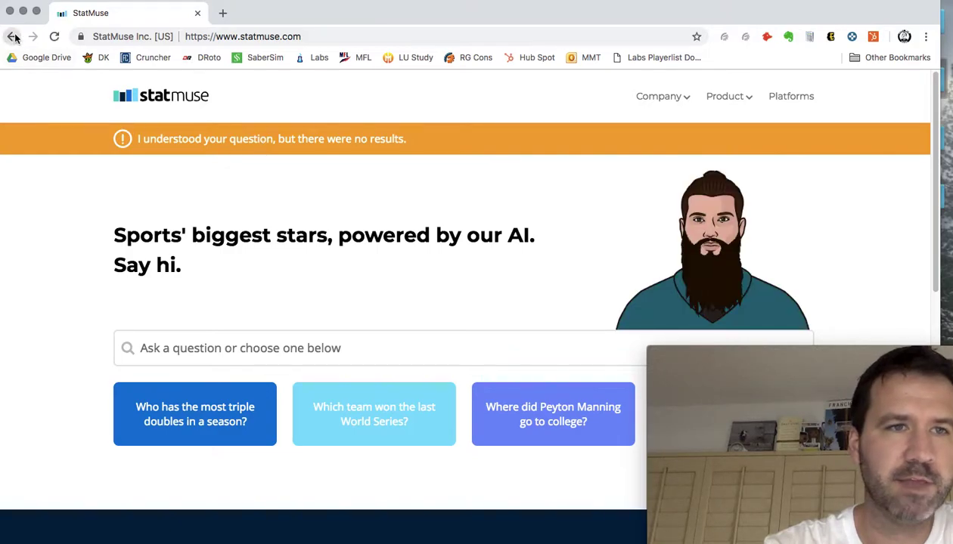
double_click(274, 96)
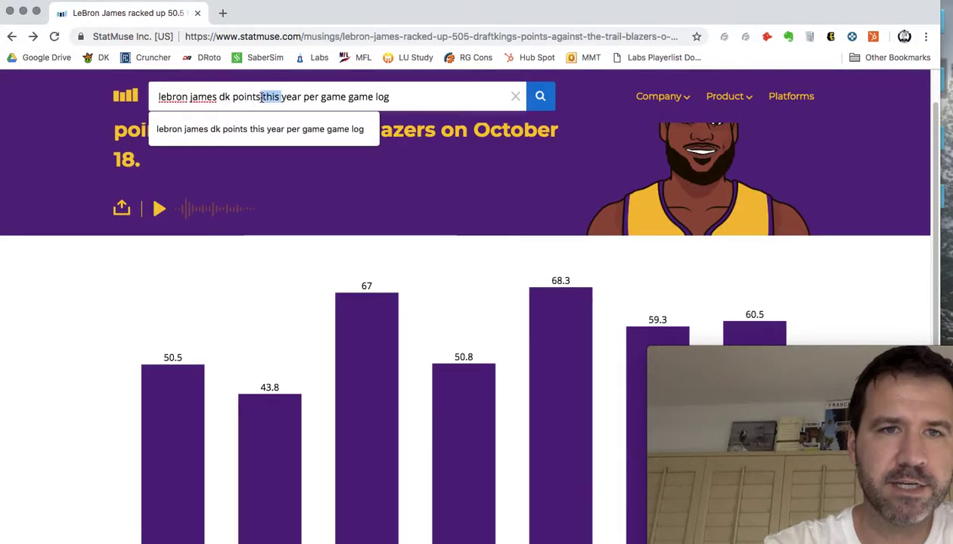
text(last)
key(Return)
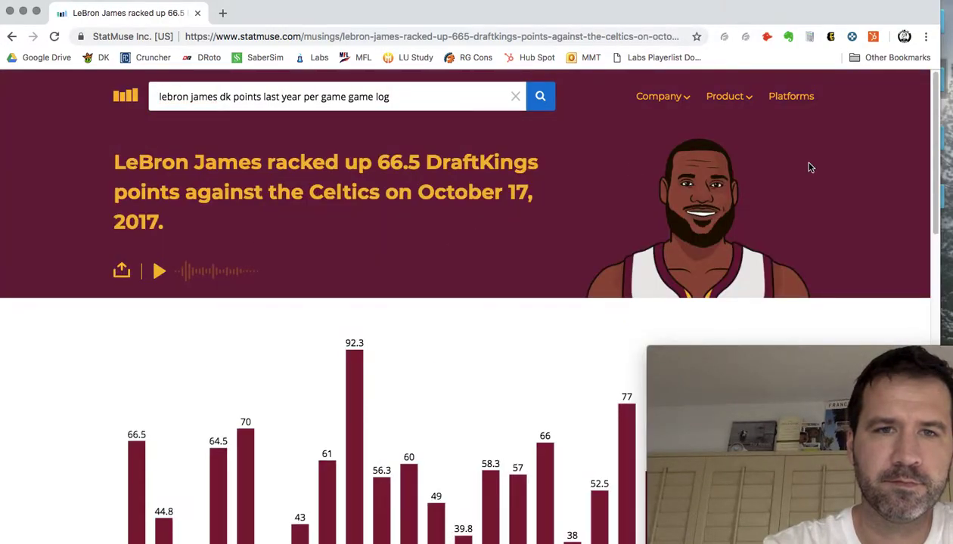
drag(938, 146, 936, 180)
click(219, 97)
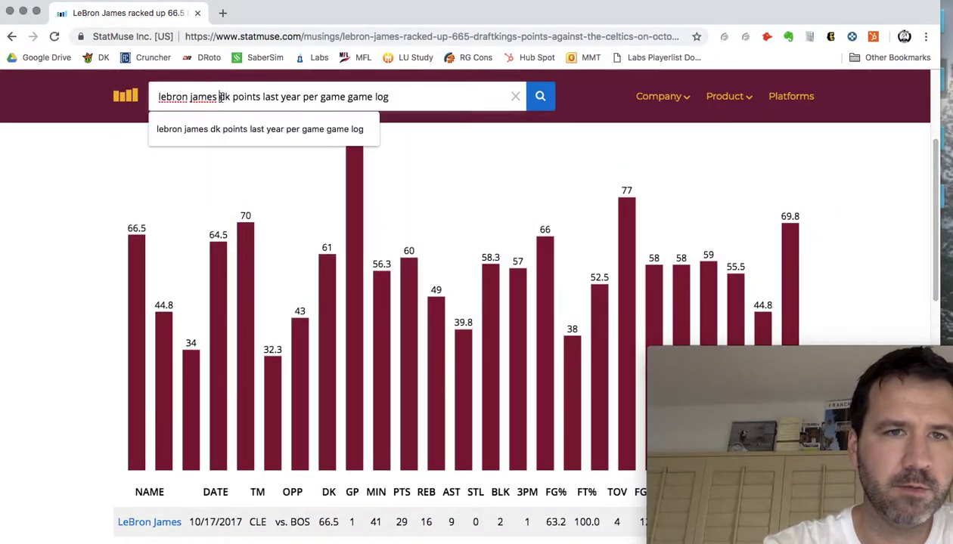
text(vs heat)
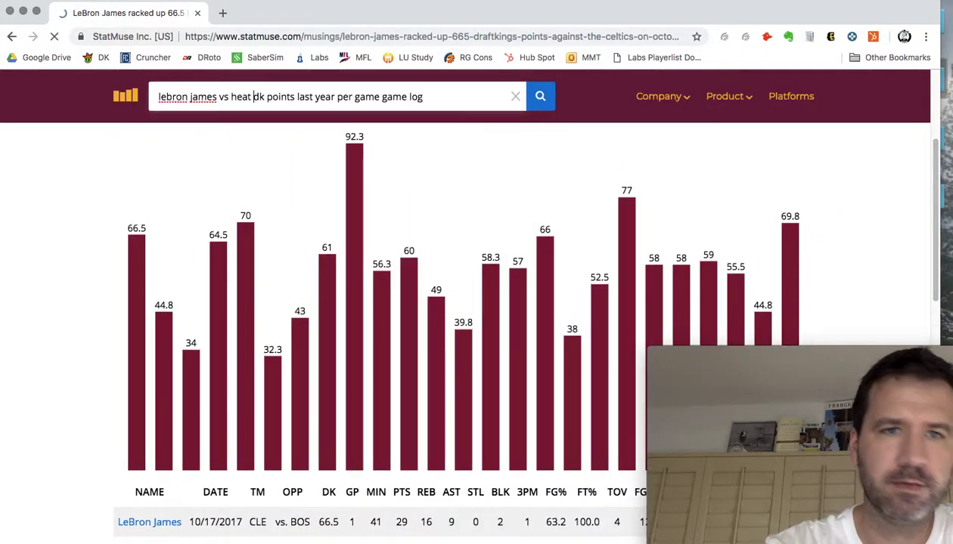
key(Return)
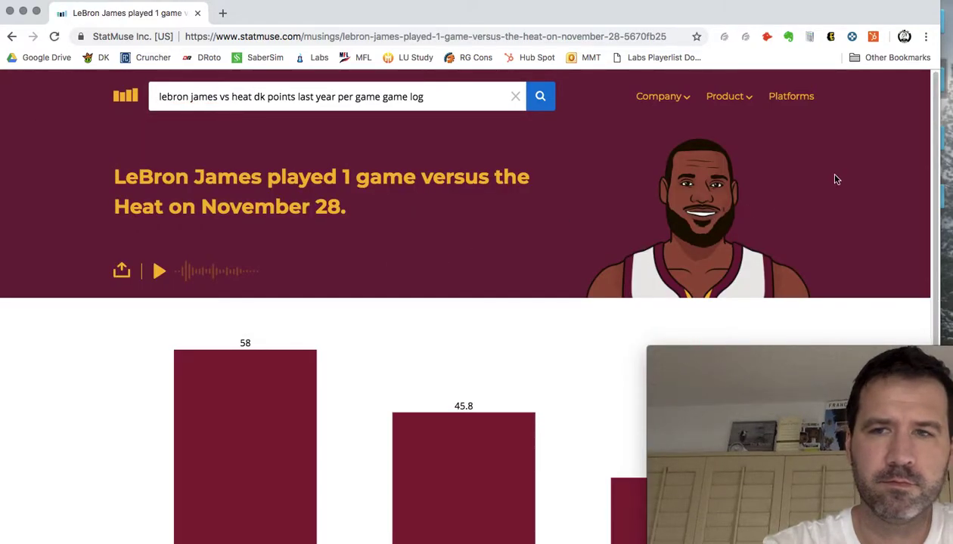
drag(935, 132, 924, 295)
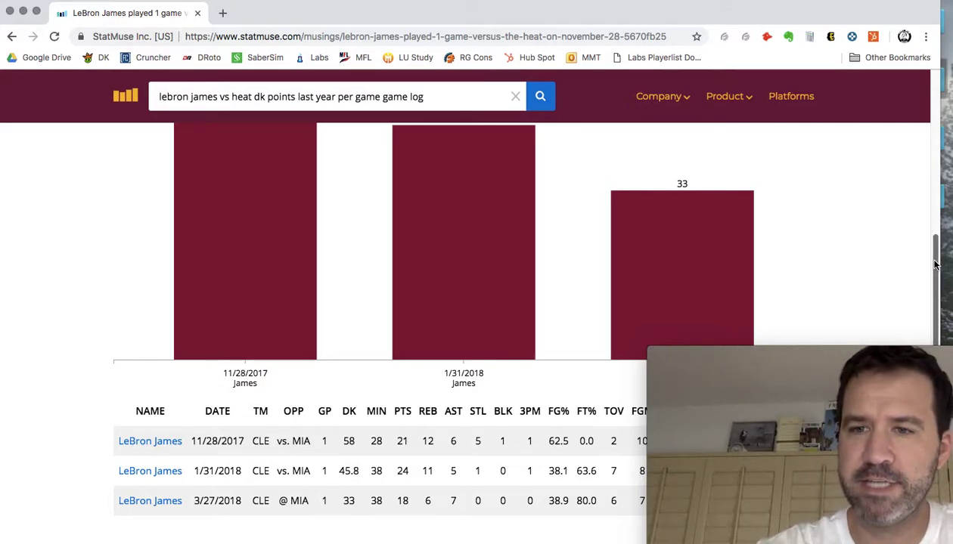
drag(935, 265, 912, 96)
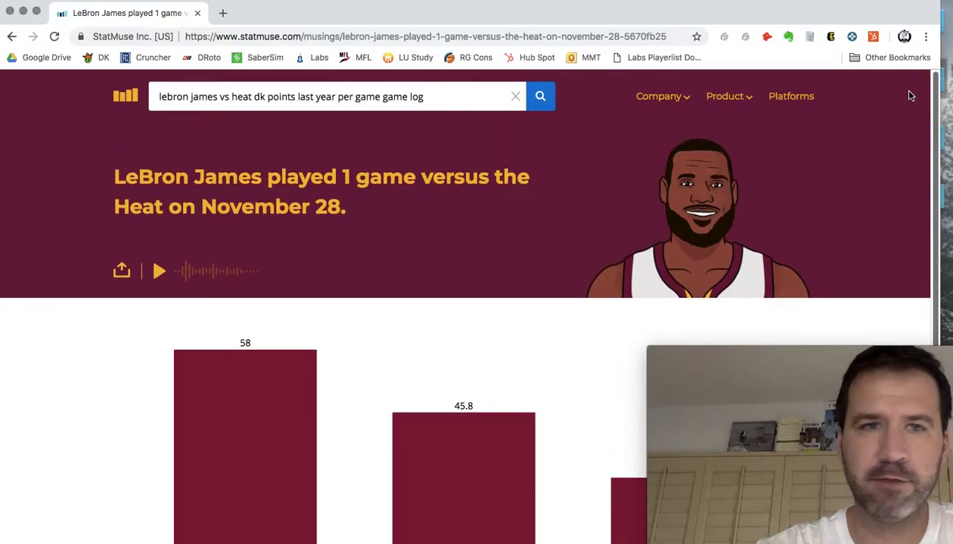
click(231, 92)
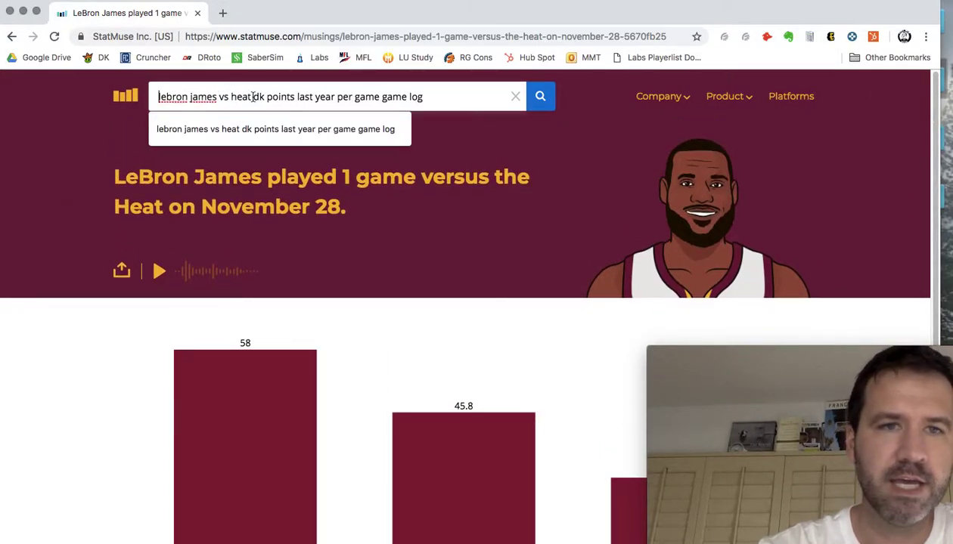
drag(254, 97, 154, 97)
Step: Search 'ben simmons vs raptors' and scroll the chart showing 42.5, 32, 25.8 and 24.3 points
text(be)
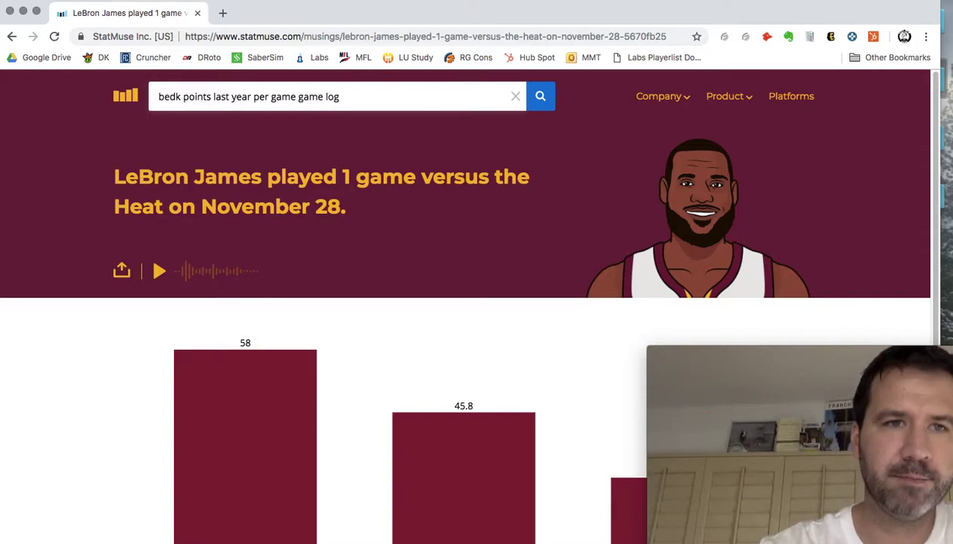
text(n simmons vs )
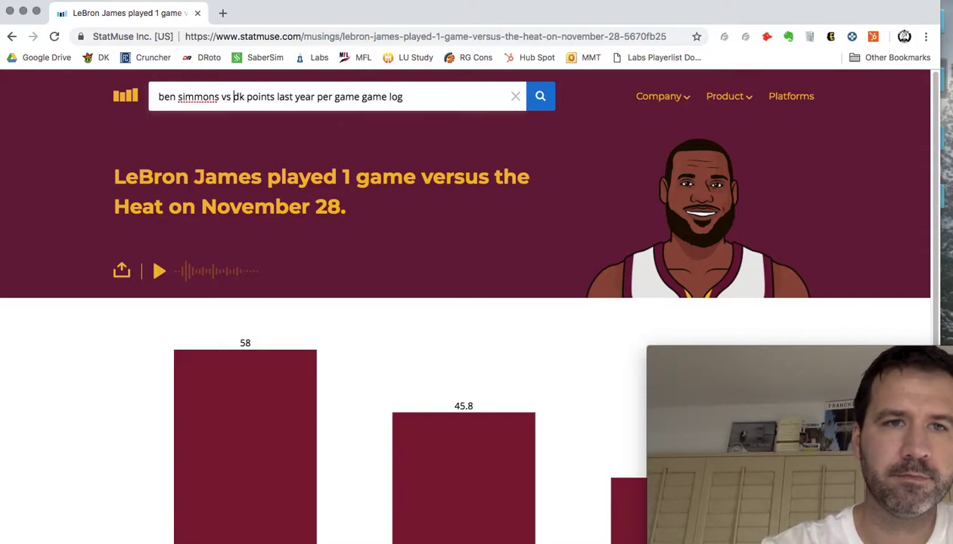
text(rap)
text(tors)
key(Return)
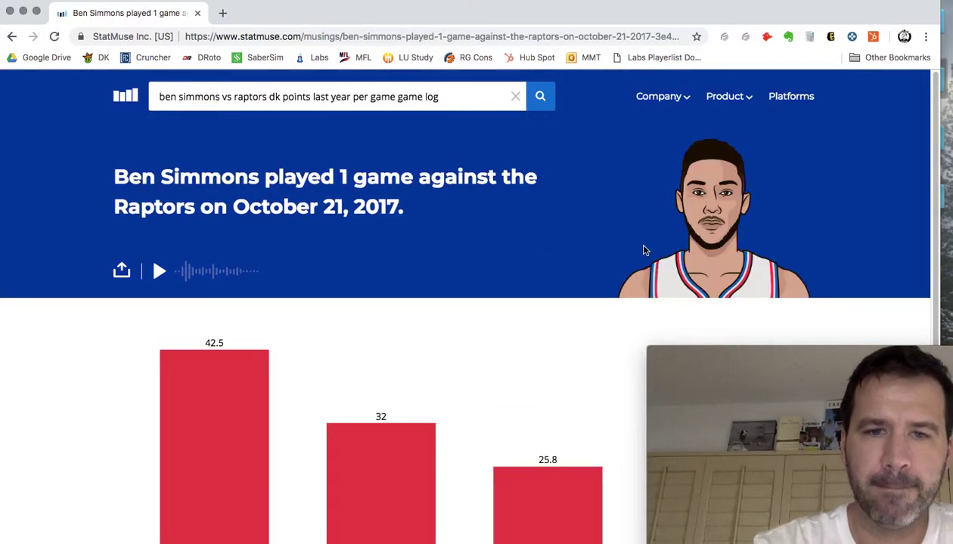
drag(935, 120, 932, 214)
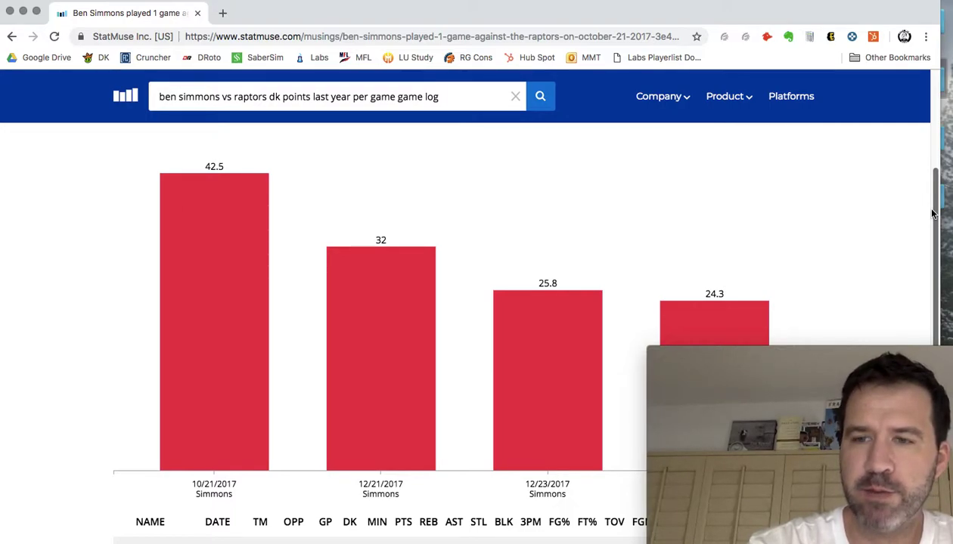
drag(932, 214, 933, 209)
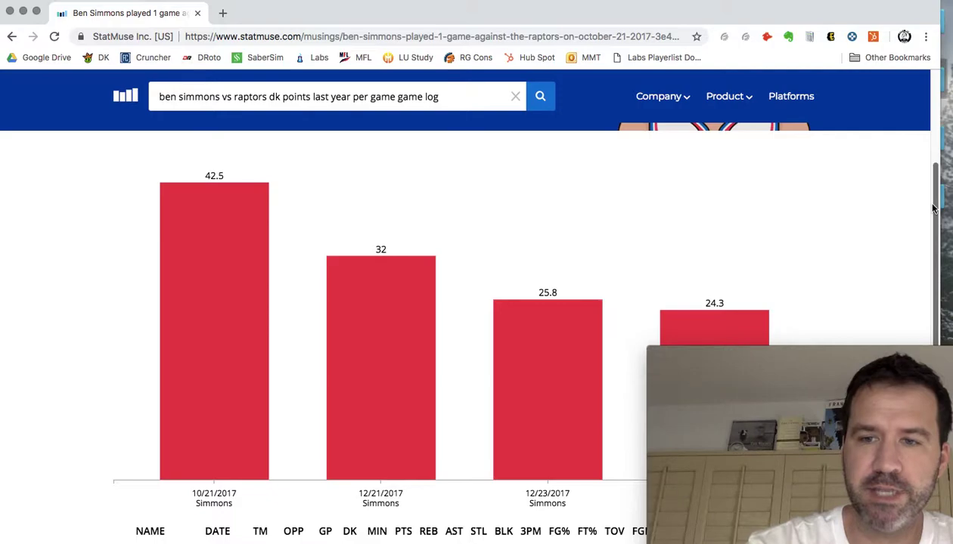
drag(932, 209, 932, 114)
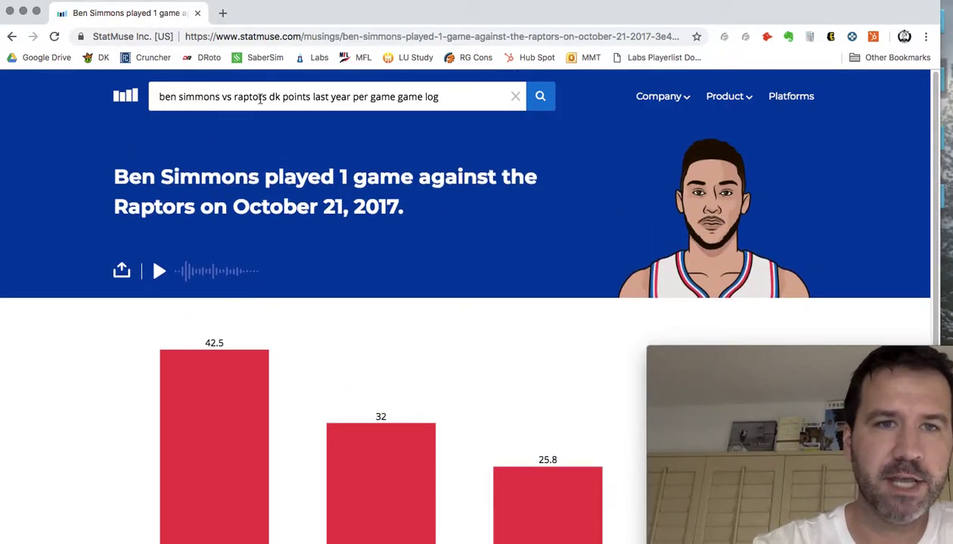
drag(266, 98, 155, 97)
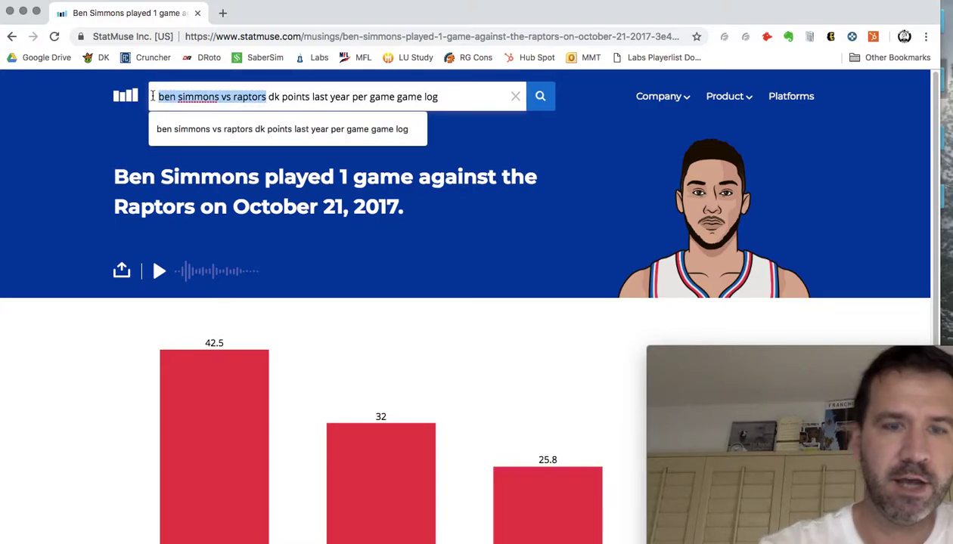
text(kawhi leonar)
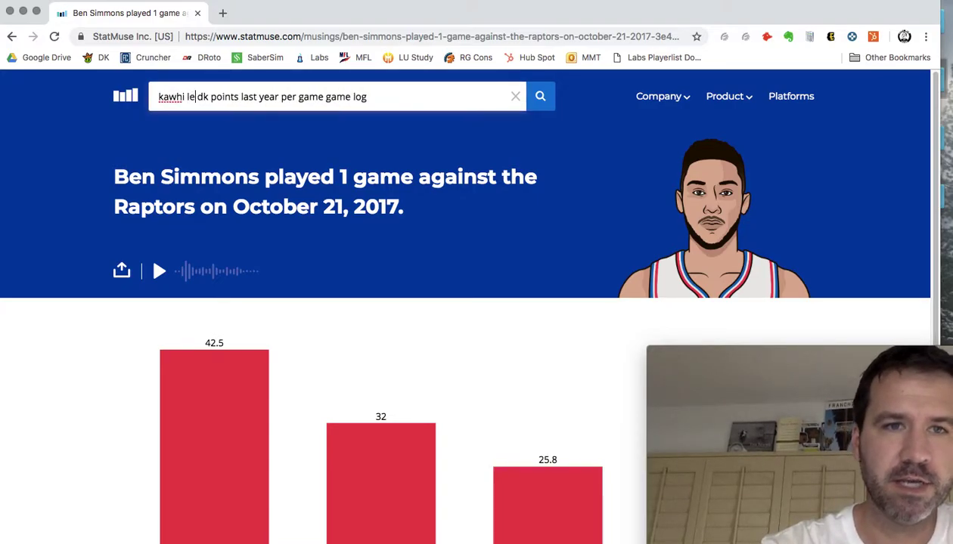
text(d vs 76er)
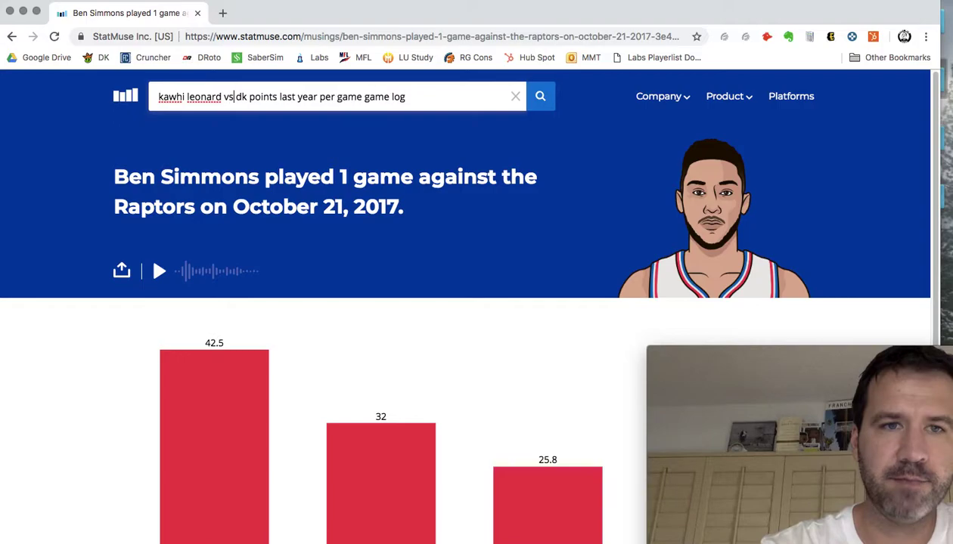
text(s)
key(Return)
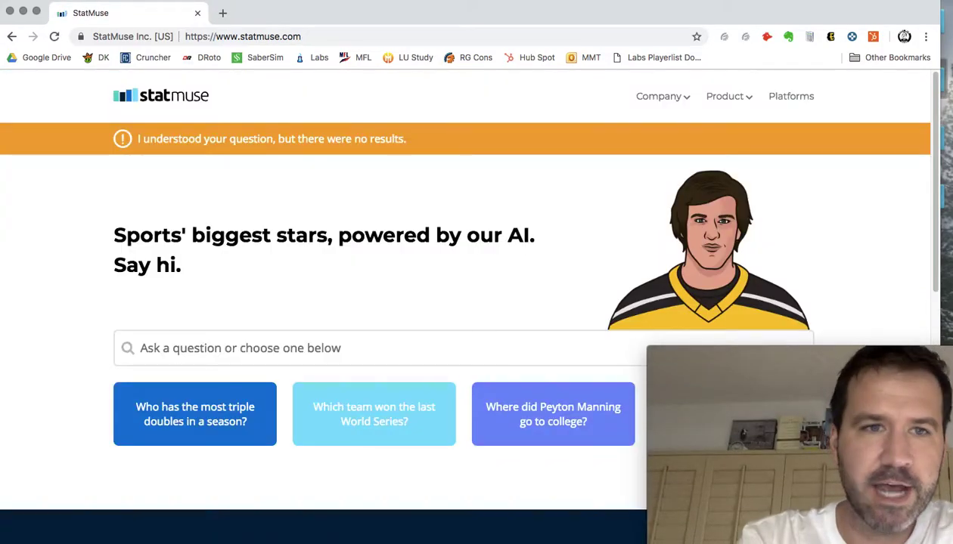
click(11, 36)
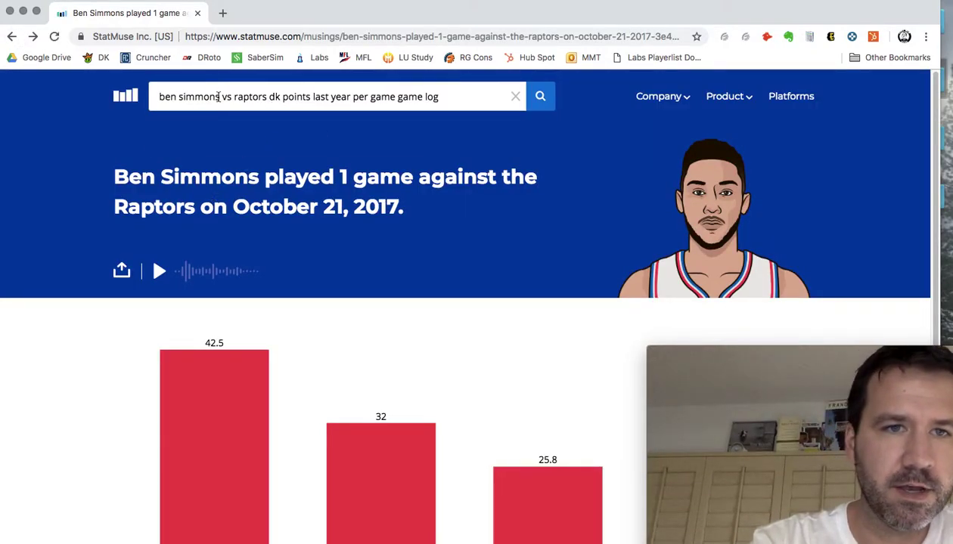
drag(219, 96, 156, 97)
text(kawh)
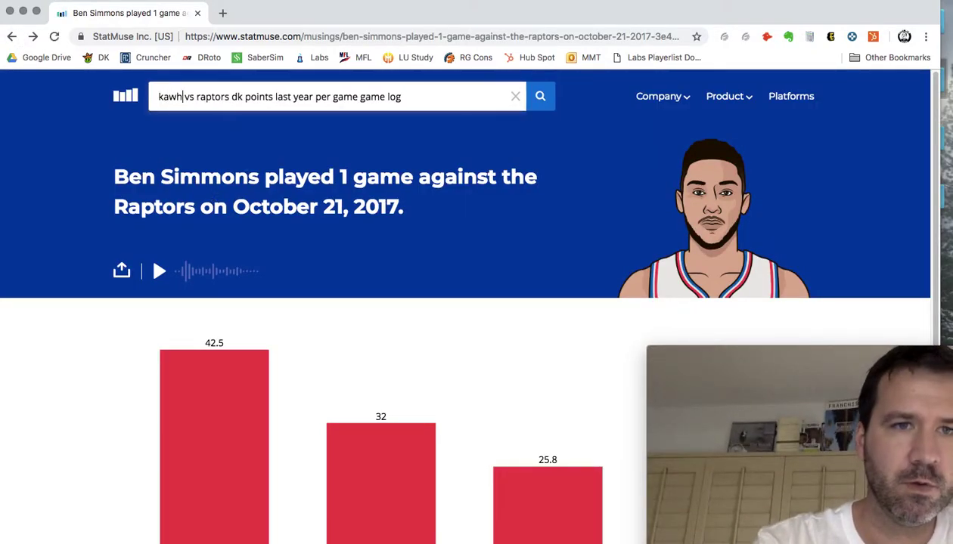
text(i leonard)
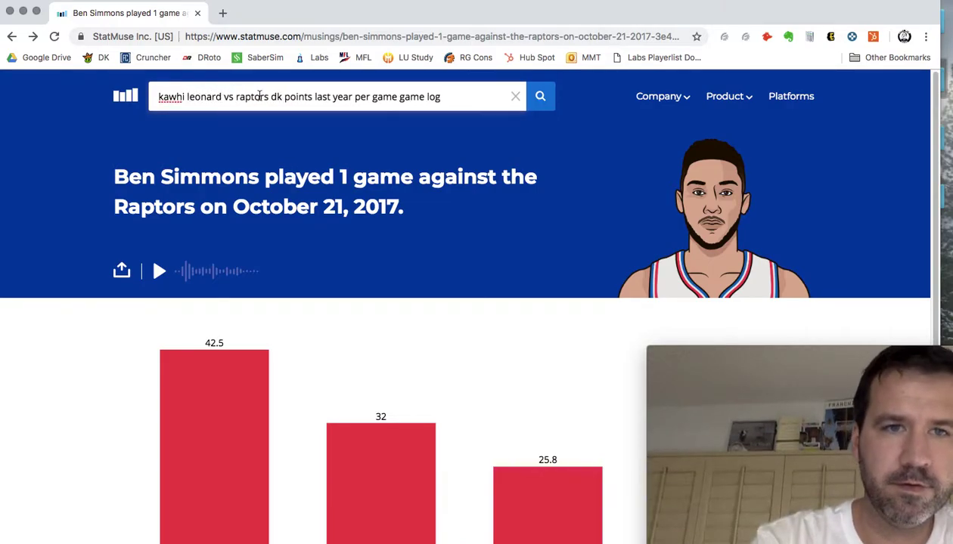
double_click(252, 97)
key(BackSpace)
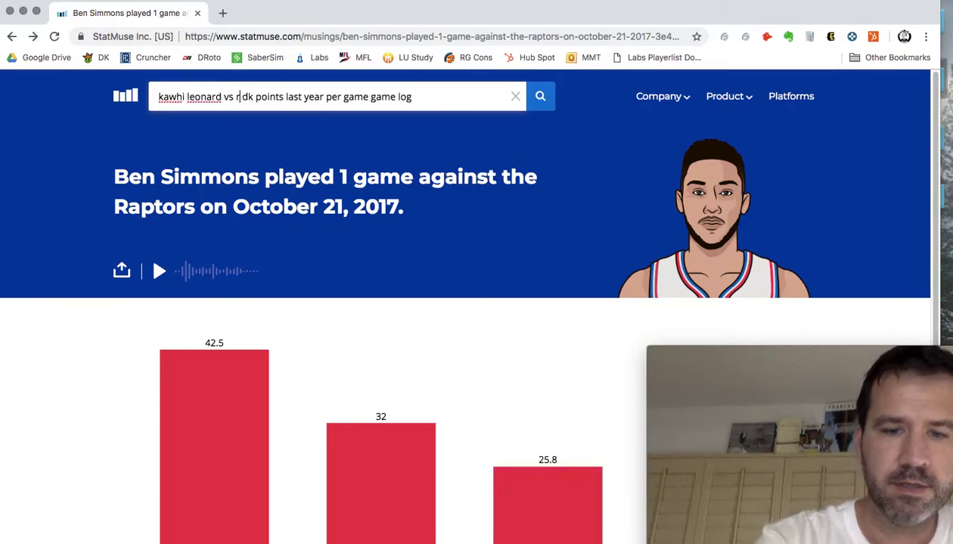
text(76ers)
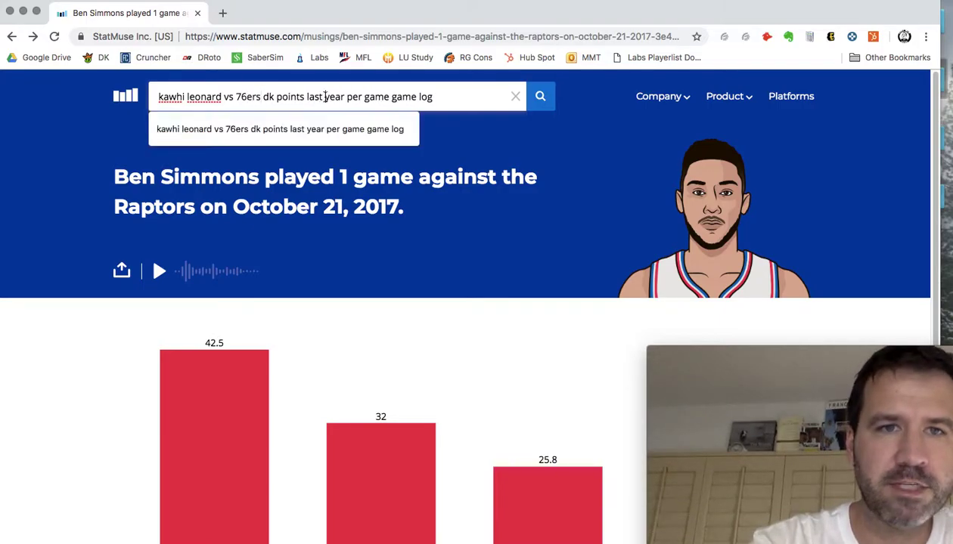
mouse_move(323, 97)
mouse_down()
mouse_move(306, 96)
mouse_move(344, 97)
mouse_move(305, 96)
mouse_up()
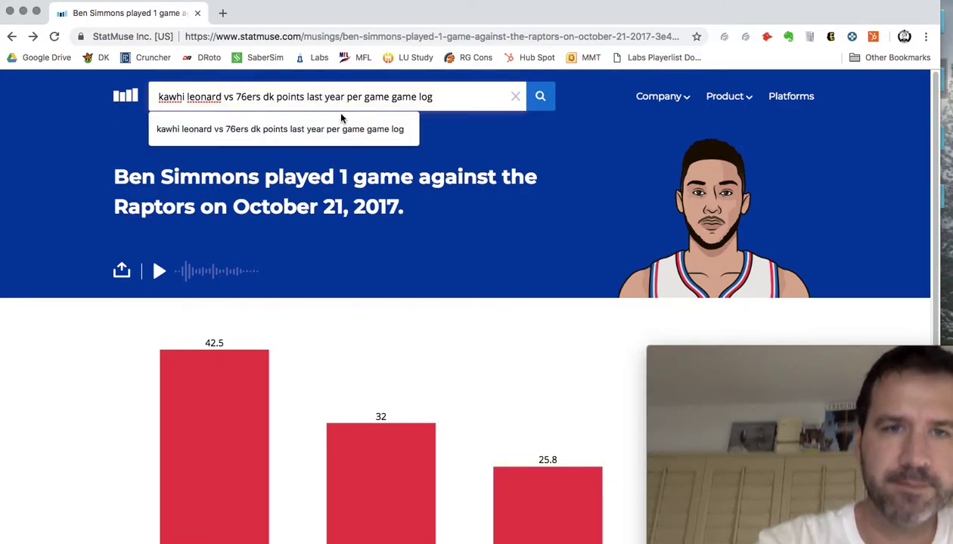
double_click(336, 97)
key(BackSpace)
key(BackSpace)
key(BackSpace)
key(BackSpace)
key(BackSpace)
key(BackSpace)
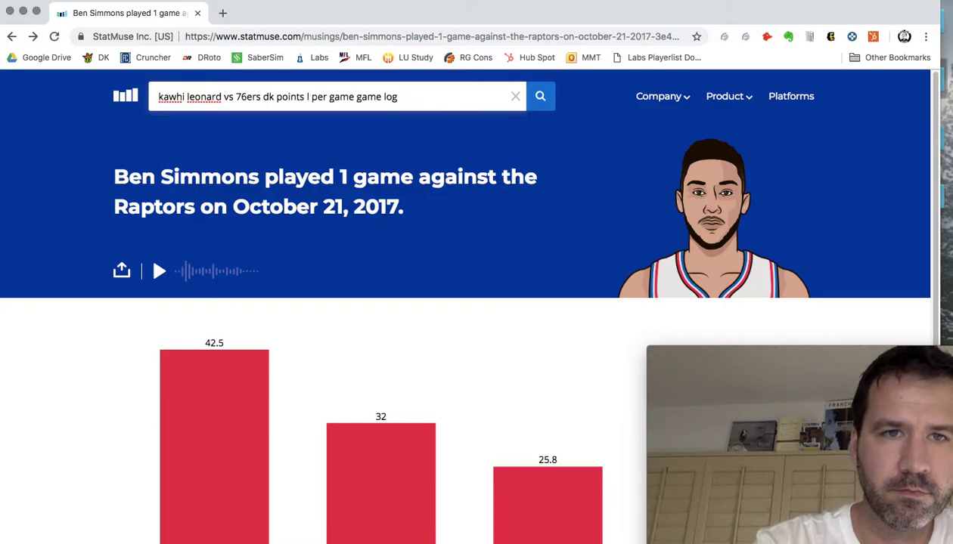
text(2016)
key(Return)
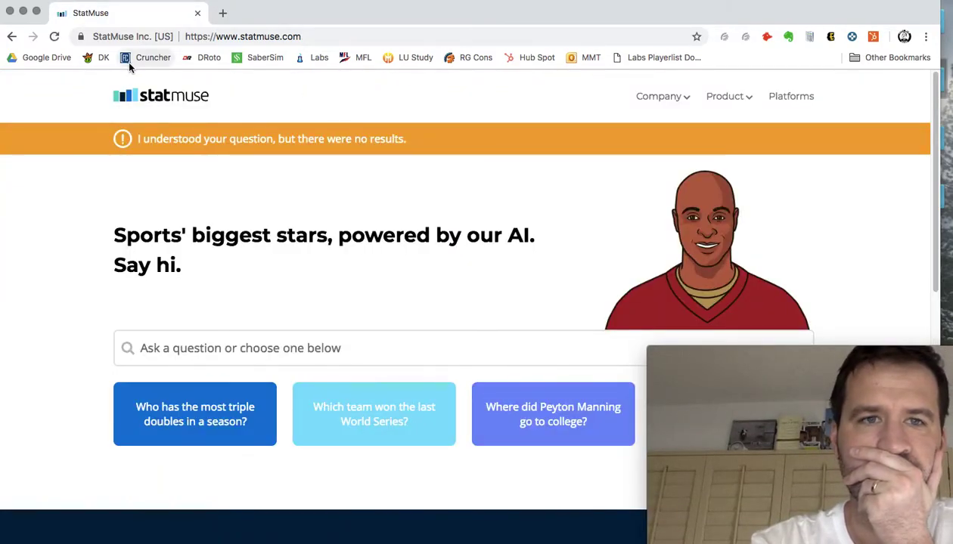
click(11, 36)
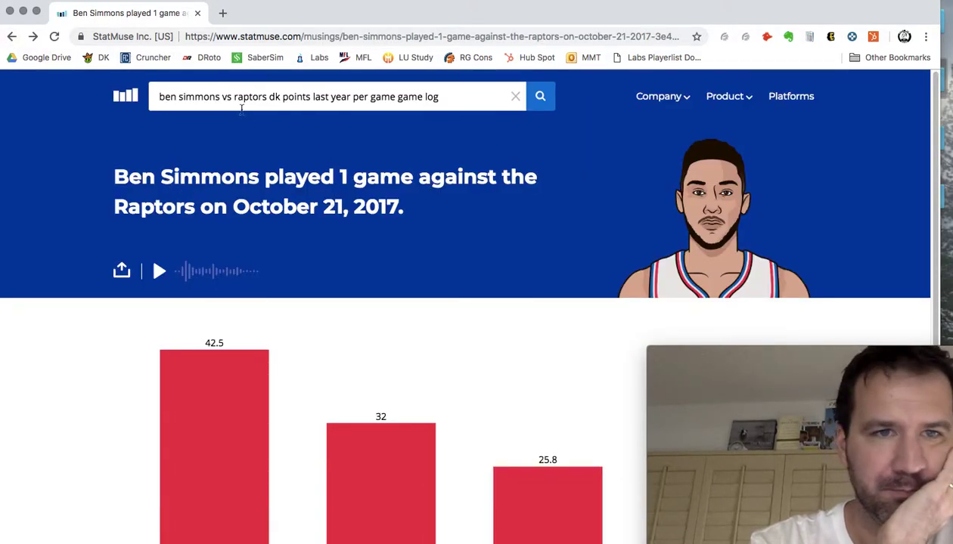
click(222, 97)
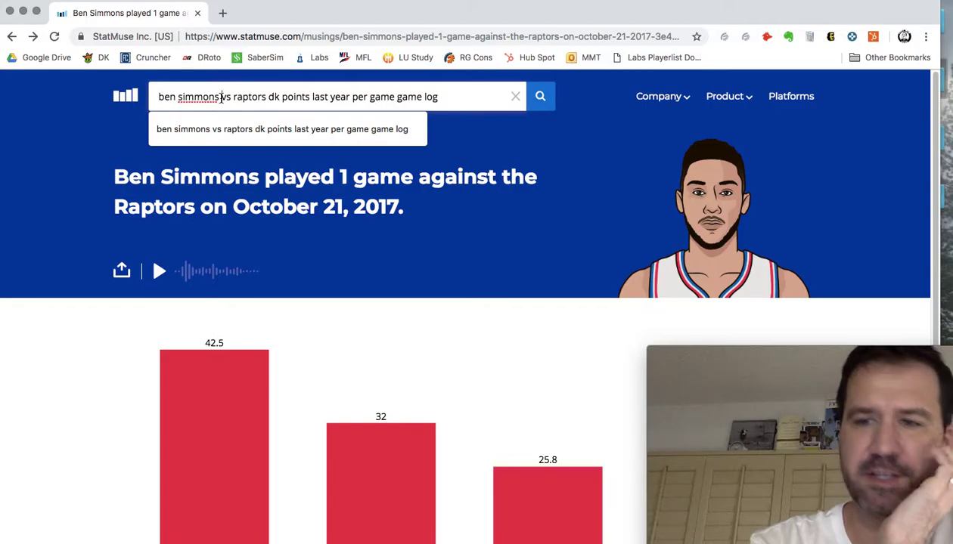